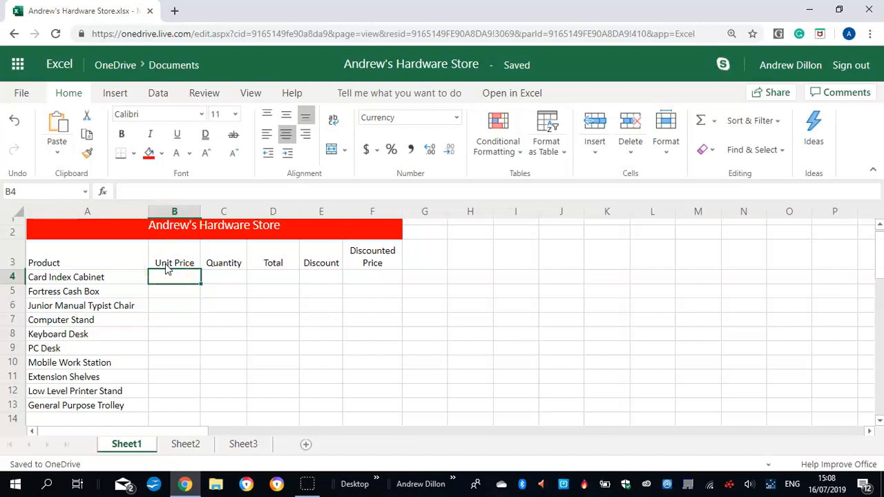
# Enter the unit prices 87, 34, 67, 35 and 49 for the first five products, Card Index Cabinet through Keyboard Desk, in B4:B8
pyautogui.write('87')
pyautogui.press('Return')
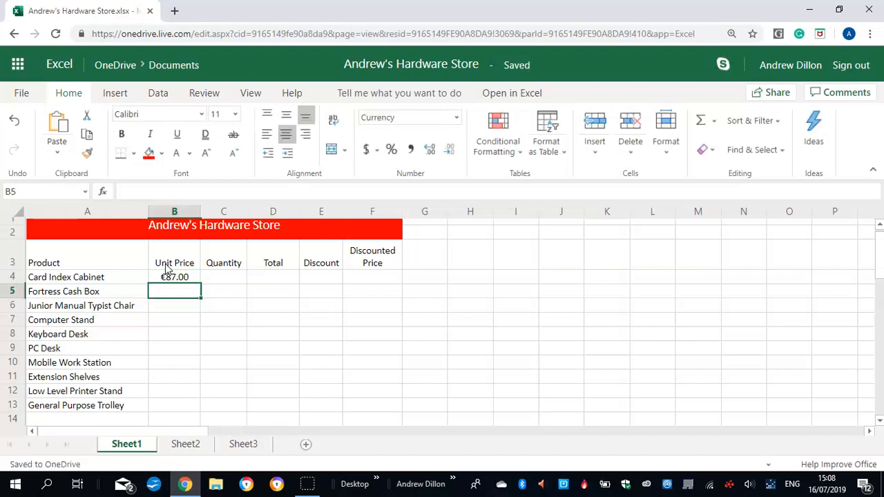
pyautogui.write('34')
pyautogui.press('Return')
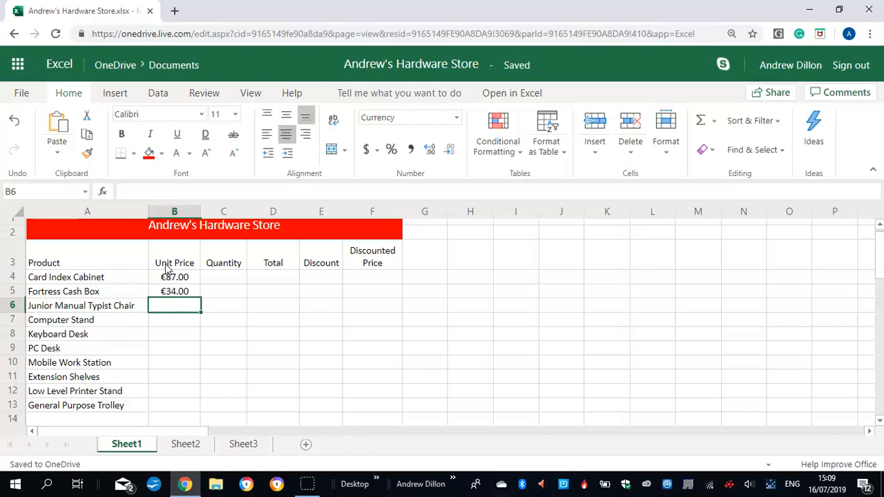
pyautogui.write('67')
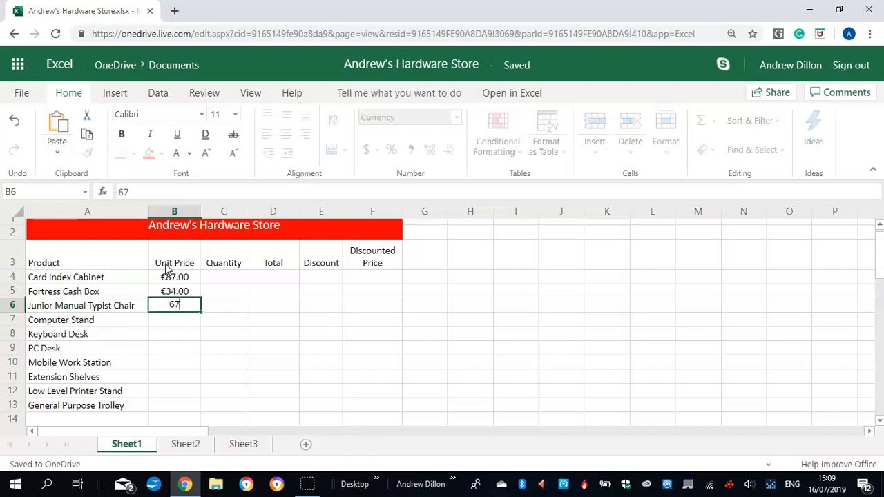
pyautogui.press('Return')
pyautogui.write('35')
pyautogui.press('Return')
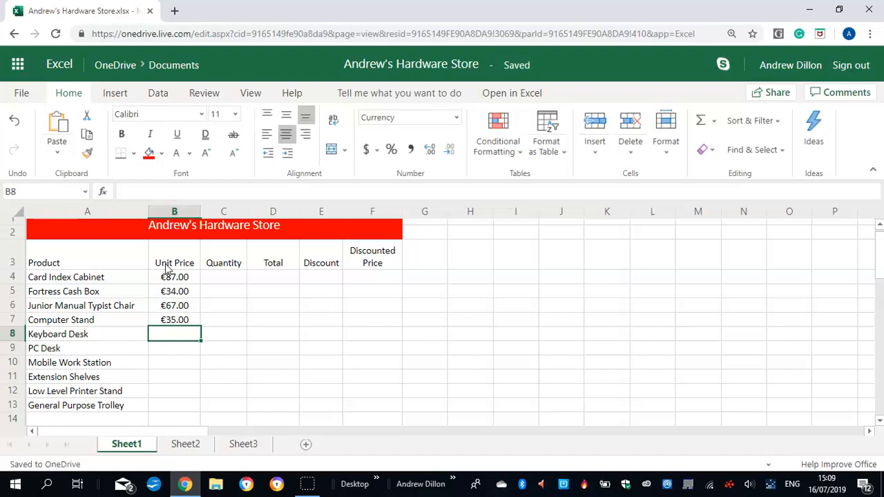
pyautogui.write('49')
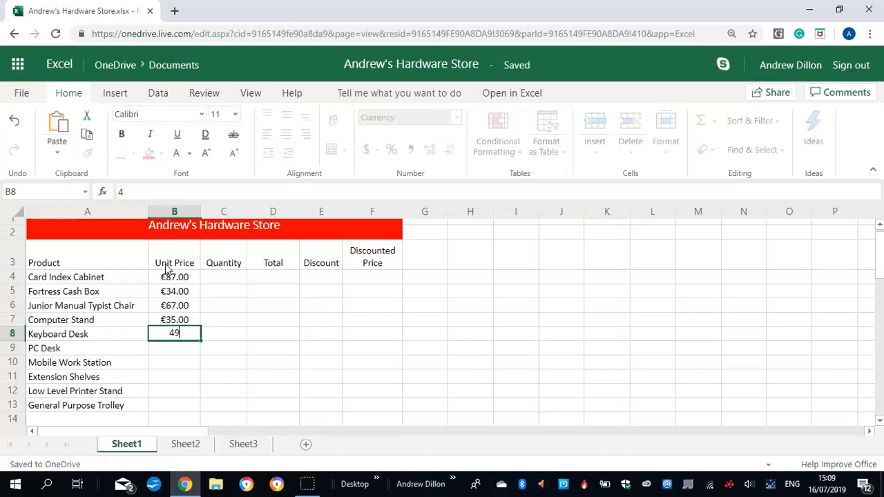
pyautogui.press('Return')
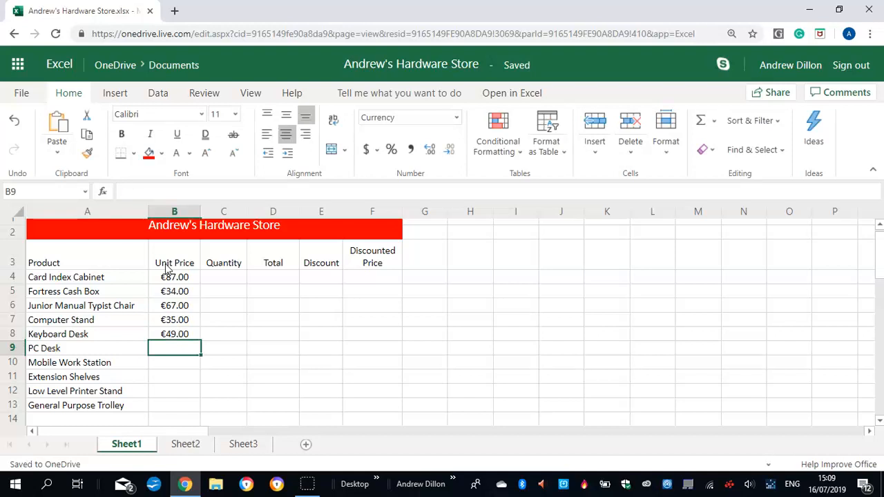
# Enter the unit prices 69, 280, 179, 37 and 67 for PC Desk through General Purpose Trolley in B9:B13
pyautogui.write('69')
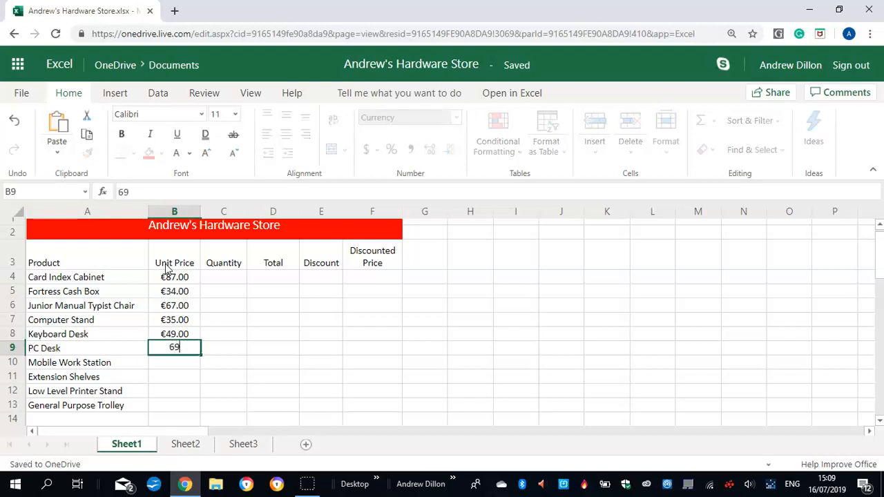
pyautogui.press('Return')
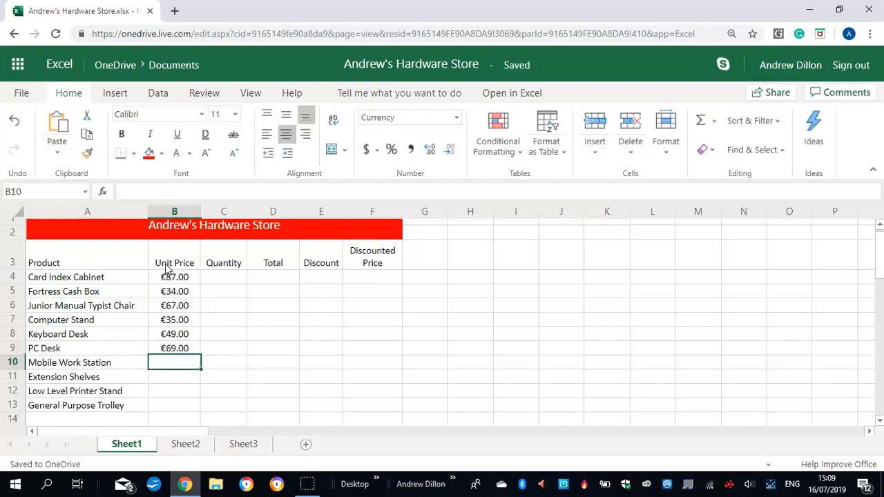
pyautogui.write('280')
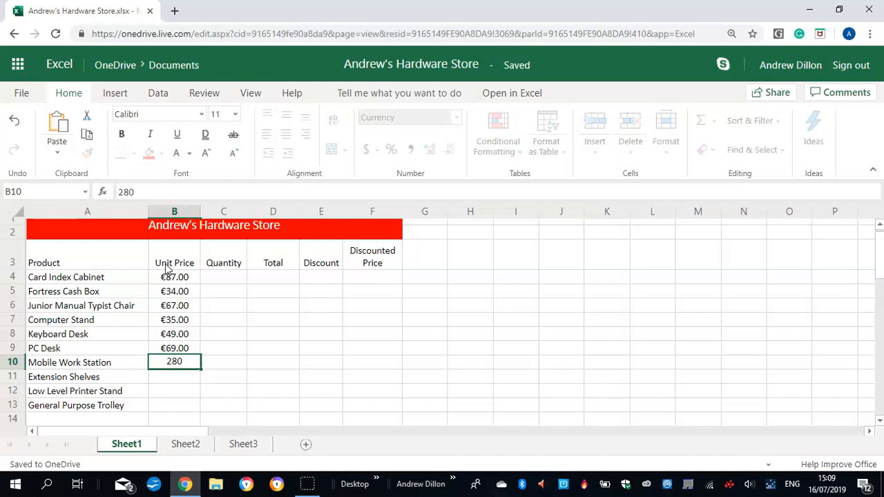
pyautogui.press('Return')
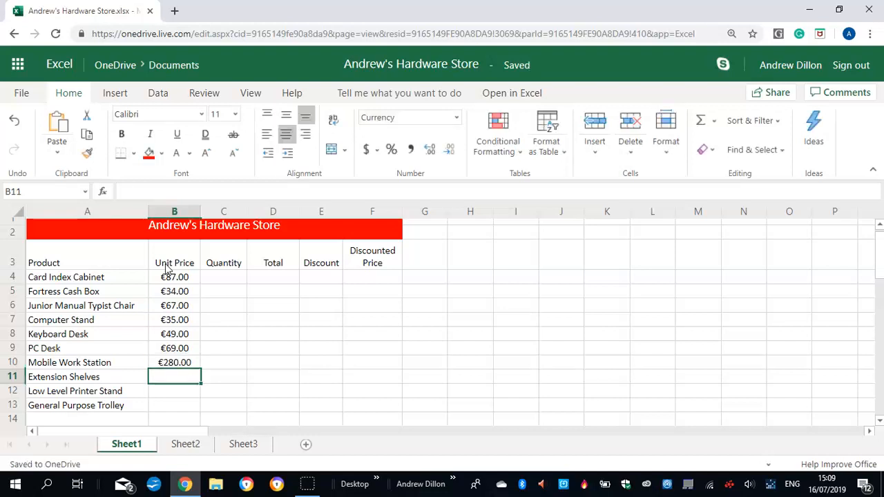
pyautogui.write('179')
pyautogui.press('Return')
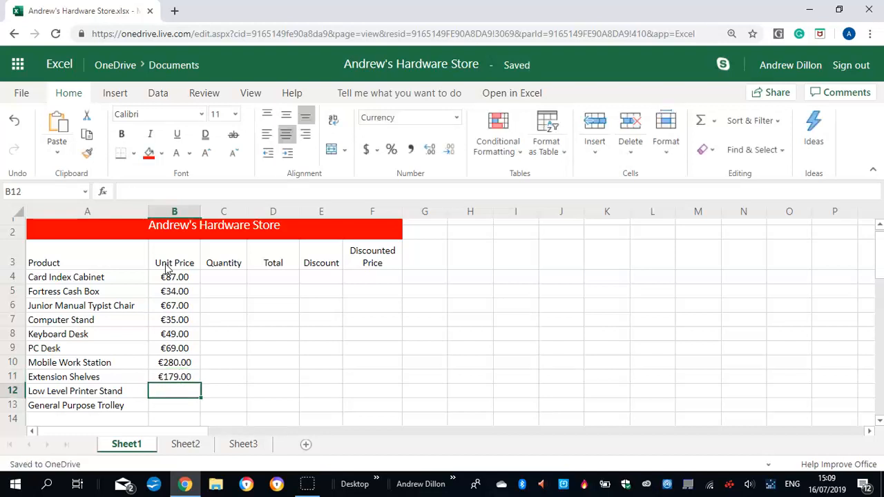
pyautogui.write('37')
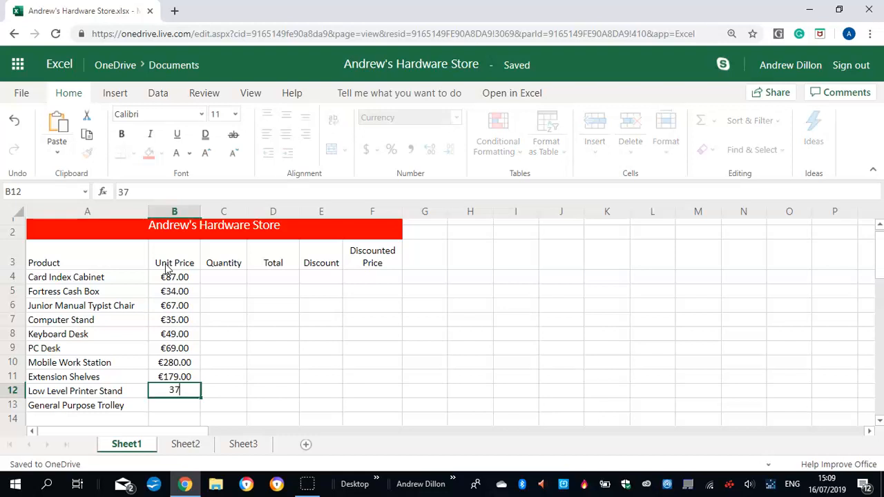
pyautogui.press('Return')
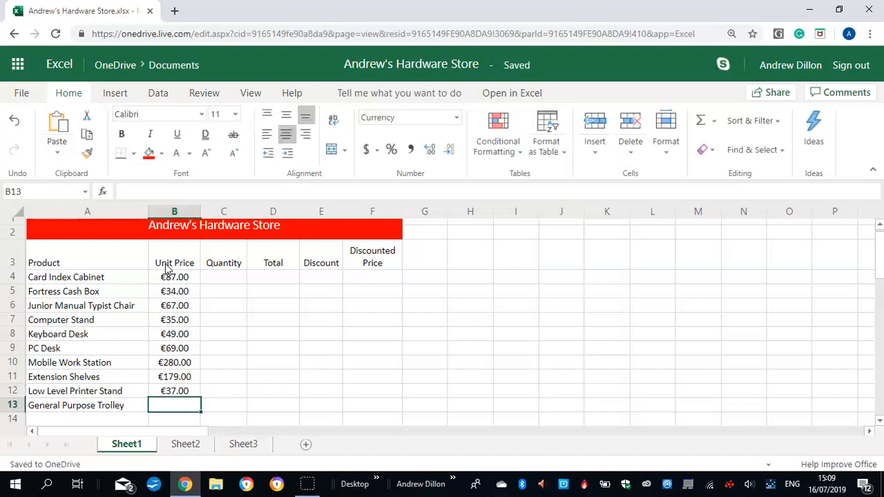
pyautogui.write('67')
pyautogui.press('Return')
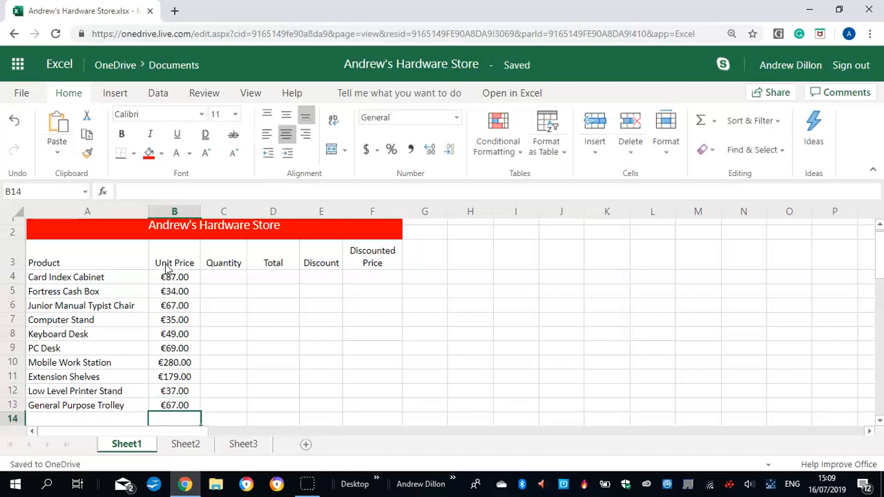
# Enter the quantities 2, 6, 7, 9 and 7 for Card Index Cabinet through Keyboard Desk in C4:C8
pyautogui.click(222, 276)
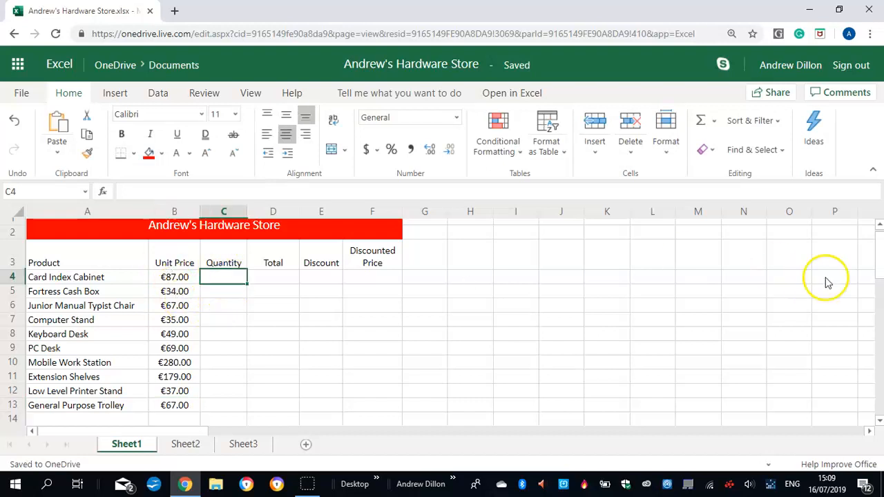
pyautogui.scroll(1, 876, 246)
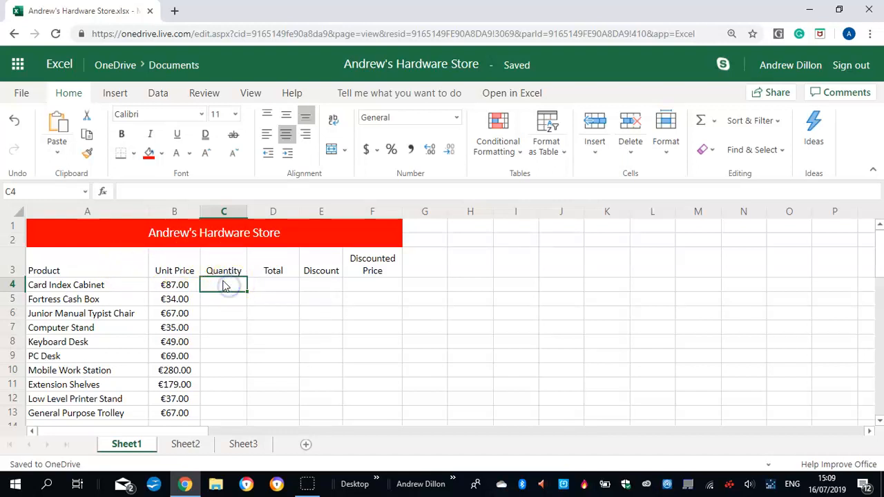
pyautogui.write('2')
pyautogui.press('Return')
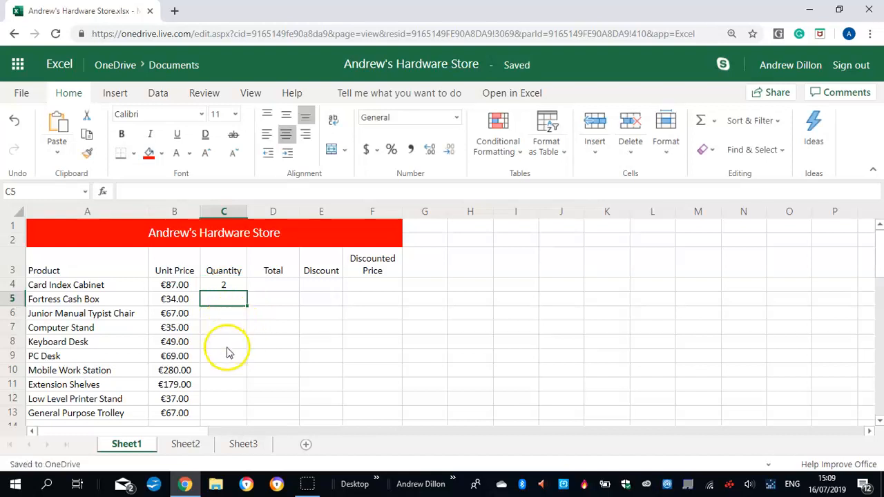
pyautogui.write('6')
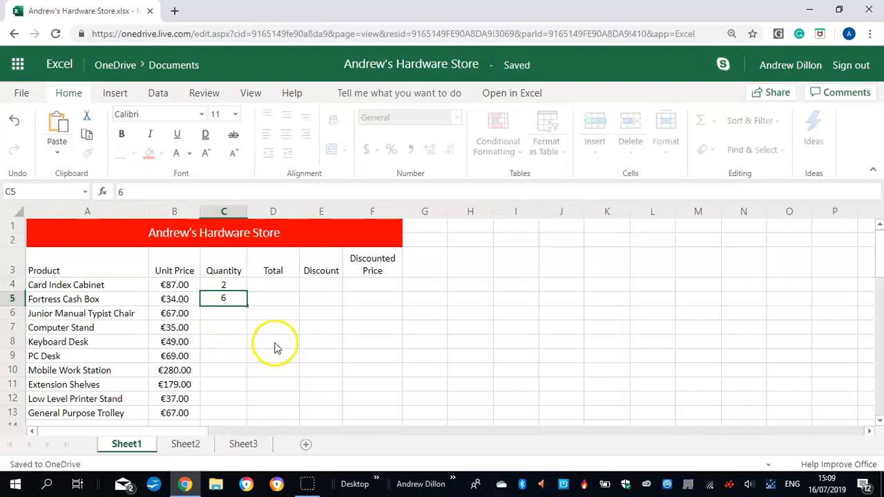
pyautogui.press('Return')
pyautogui.write('7')
pyautogui.press('Return')
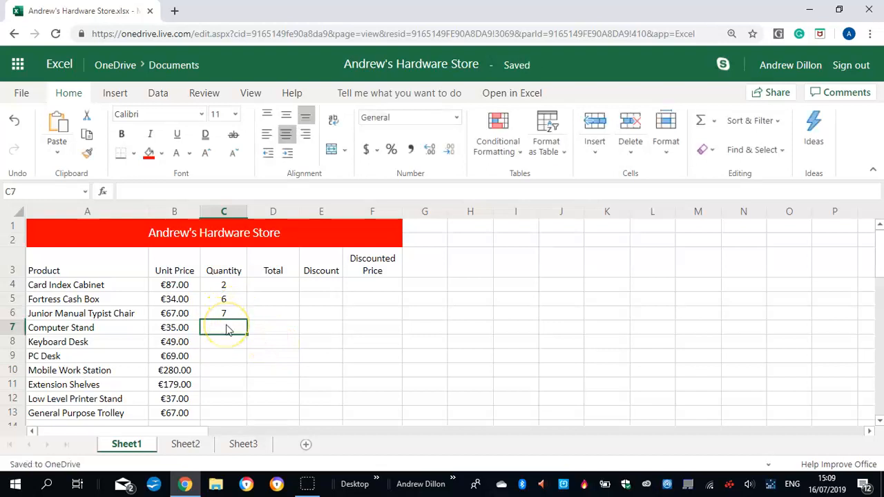
pyautogui.write('9')
pyautogui.press('Return')
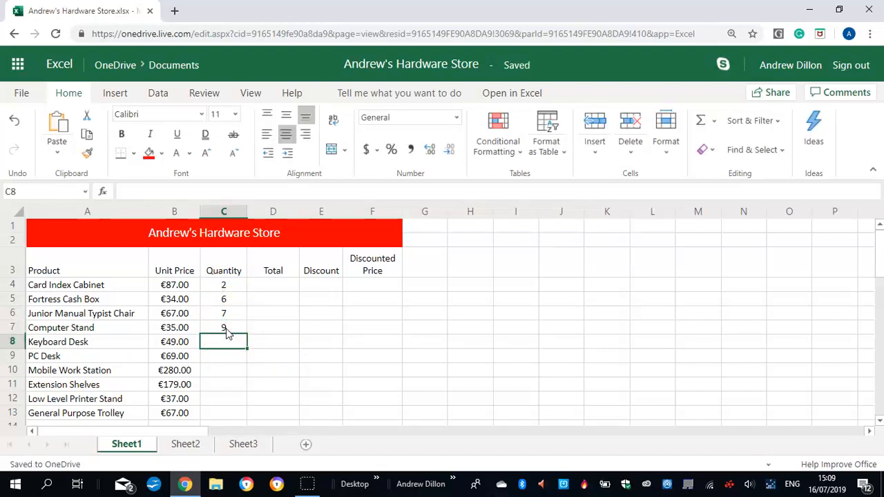
pyautogui.write('7')
pyautogui.press('Return')
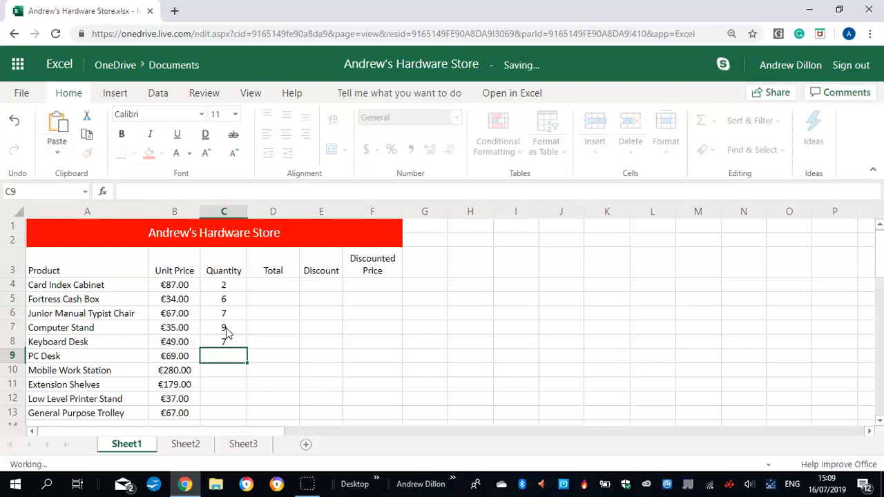
# Enter the quantities 10, 4, 9, 6 and 8 for PC Desk through General Purpose Trolley in C9:C13
pyautogui.write('10')
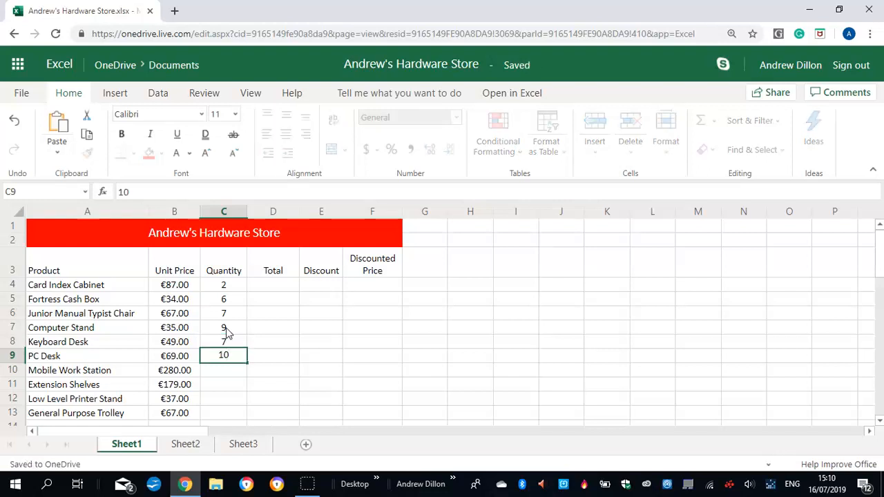
pyautogui.press('Return')
pyautogui.write('4')
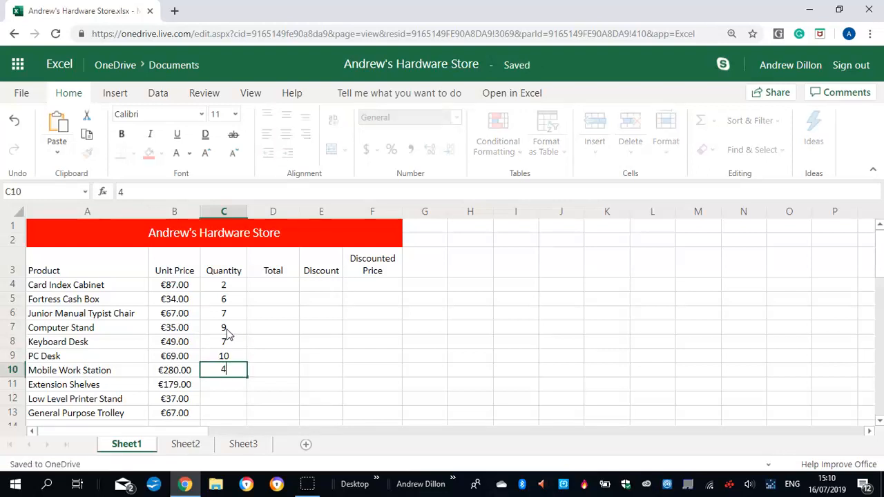
pyautogui.press('Return')
pyautogui.write('9')
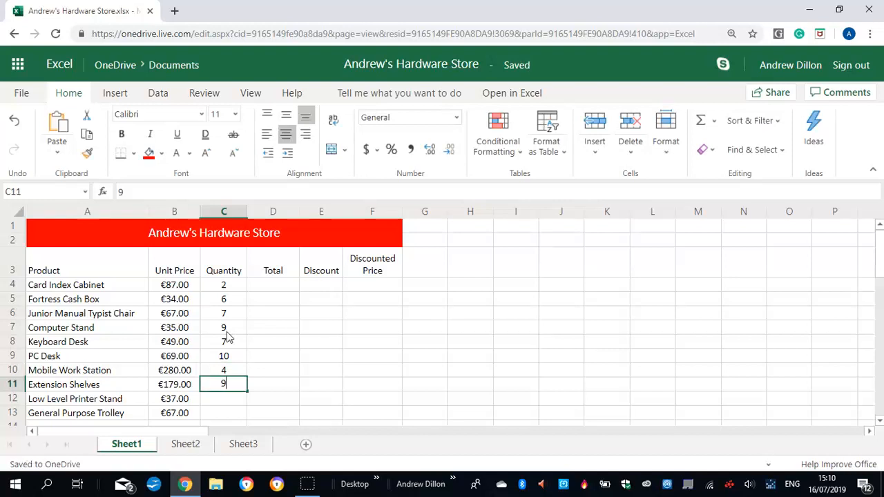
pyautogui.press('Return')
pyautogui.write('6')
pyautogui.press('Return')
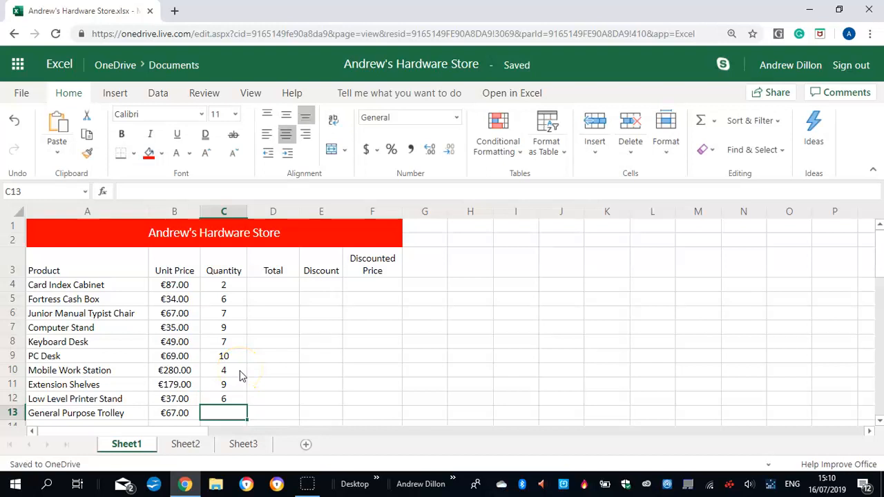
pyautogui.write('8')
pyautogui.press('Return')
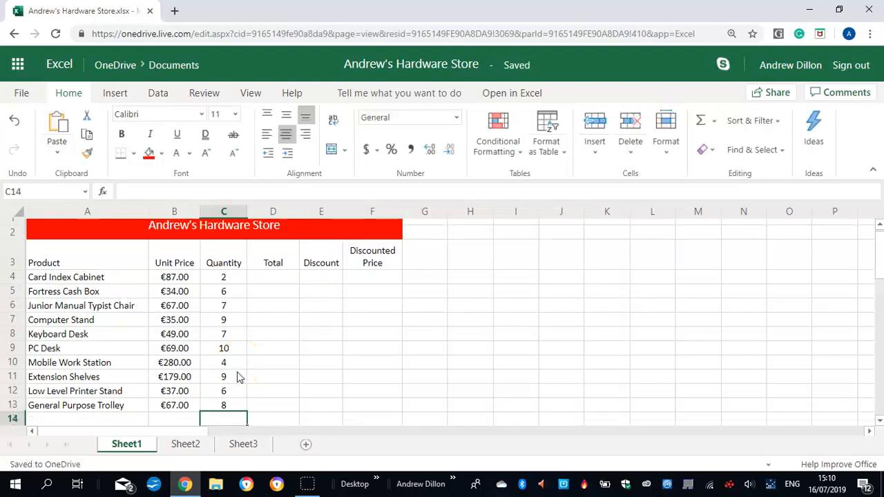
# Calculate the Card Index Cabinet's total in D4 with the formula =b4*c4, multiplying unit price by quantity
pyautogui.click(277, 277)
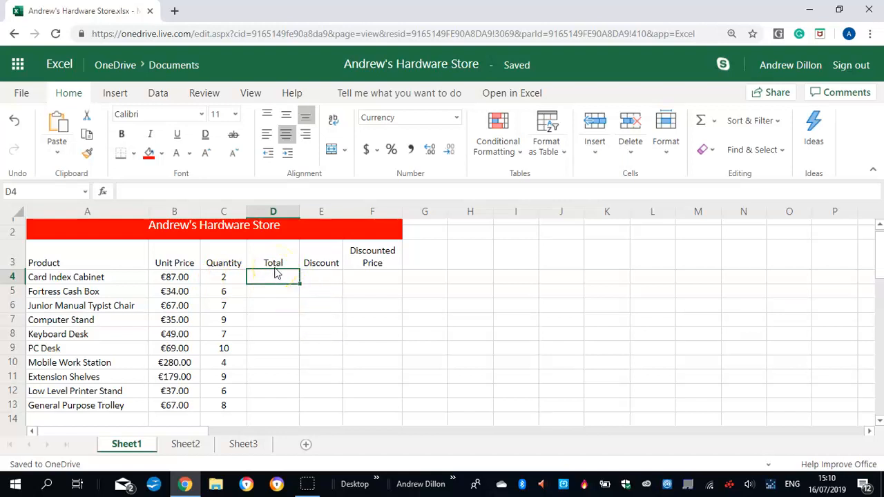
pyautogui.write('=')
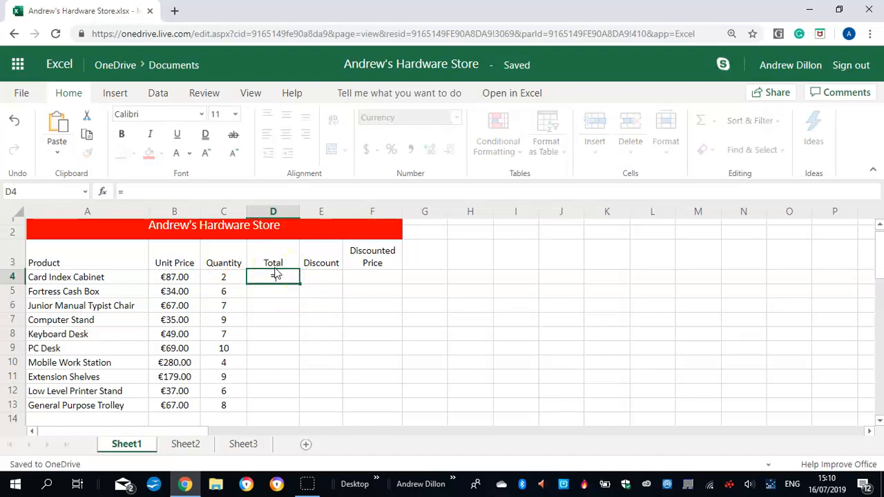
pyautogui.write('b4')
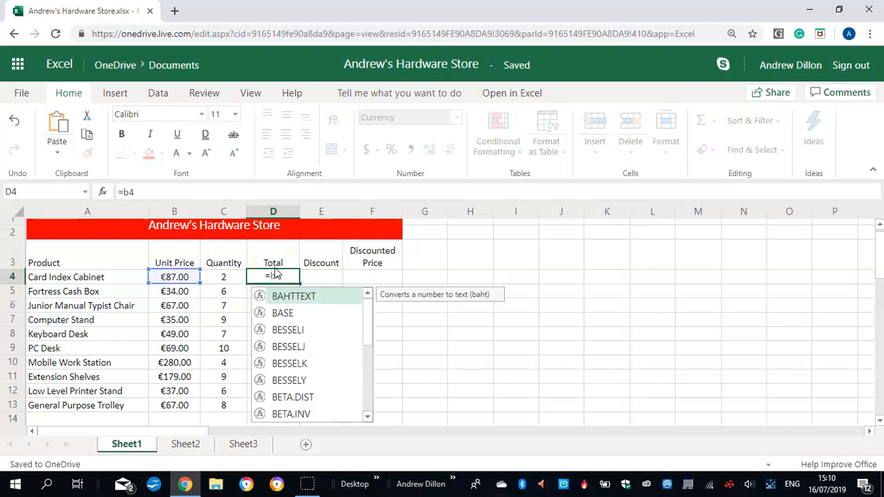
pyautogui.write('*')
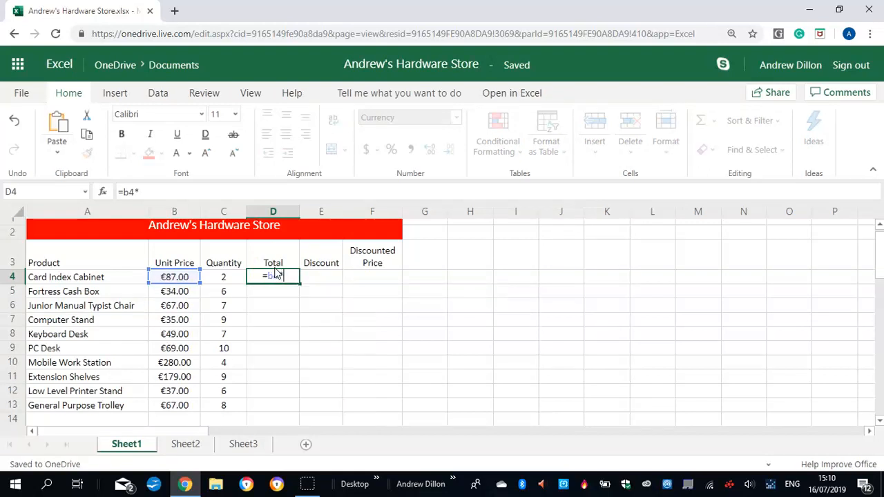
pyautogui.write('c4')
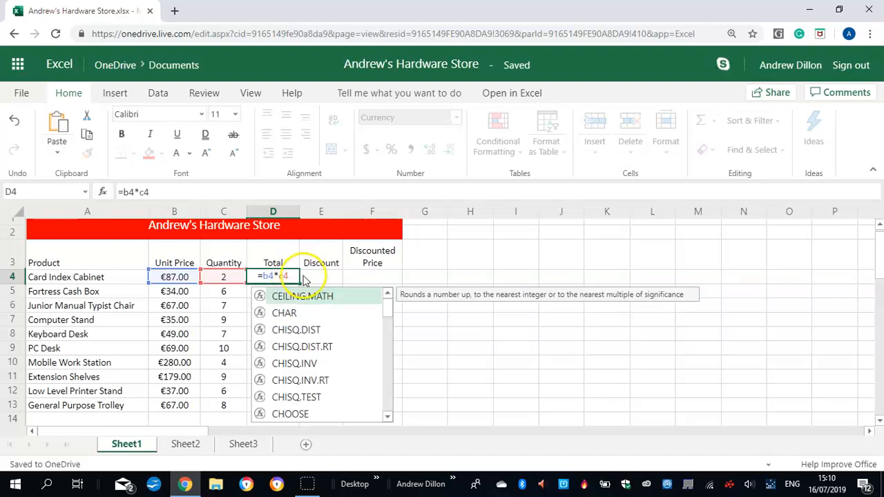
pyautogui.press('Return')
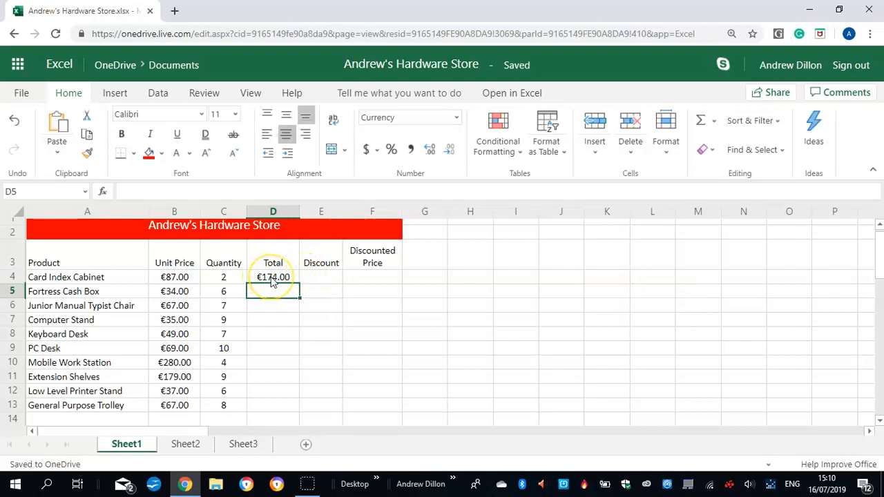
# Copy the total formula from D4 down through D13 for all remaining products, and reselect D4
pyautogui.click(273, 279)
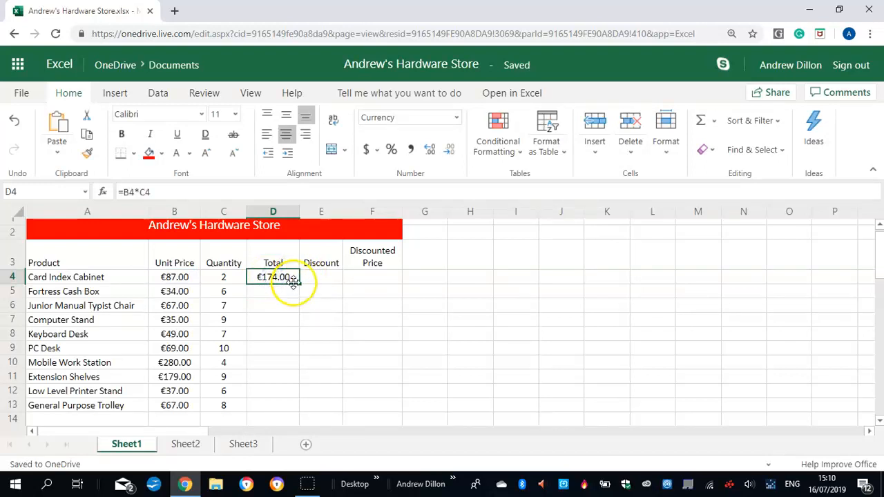
pyautogui.moveTo(300, 283); pyautogui.dragTo(273, 404)
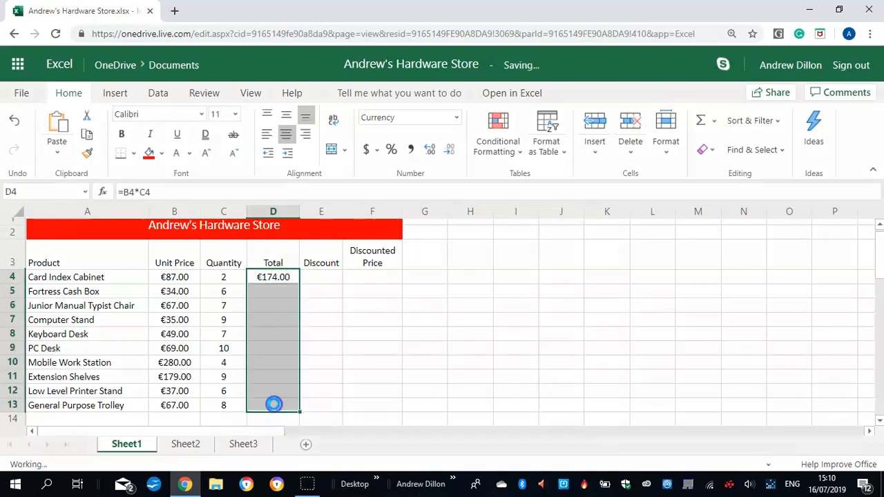
pyautogui.click(274, 278)
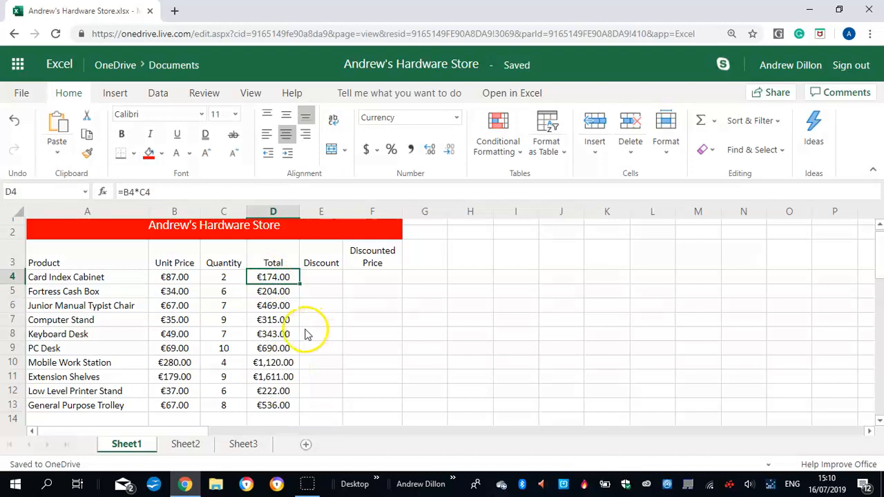
# Calculate the Card Index Cabinet's discount in E4 with the formula =if(d4>300,d4*10%,0)
pyautogui.click(309, 278)
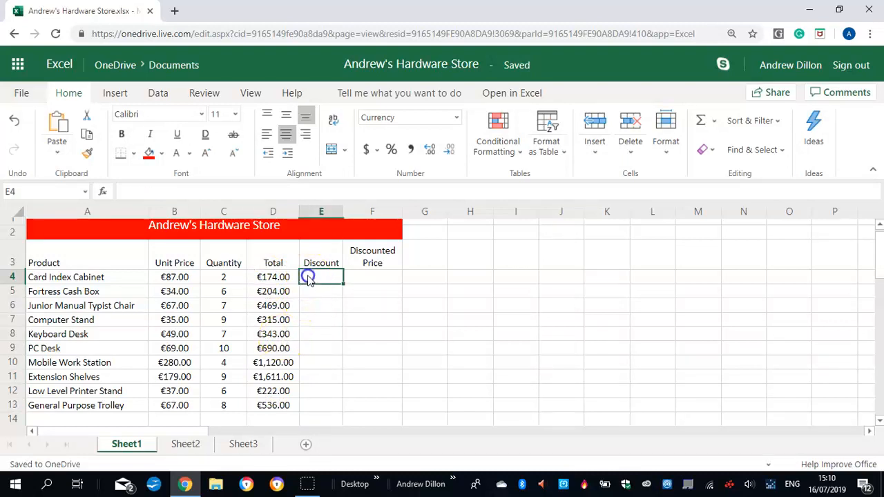
pyautogui.click(320, 278)
pyautogui.write('=')
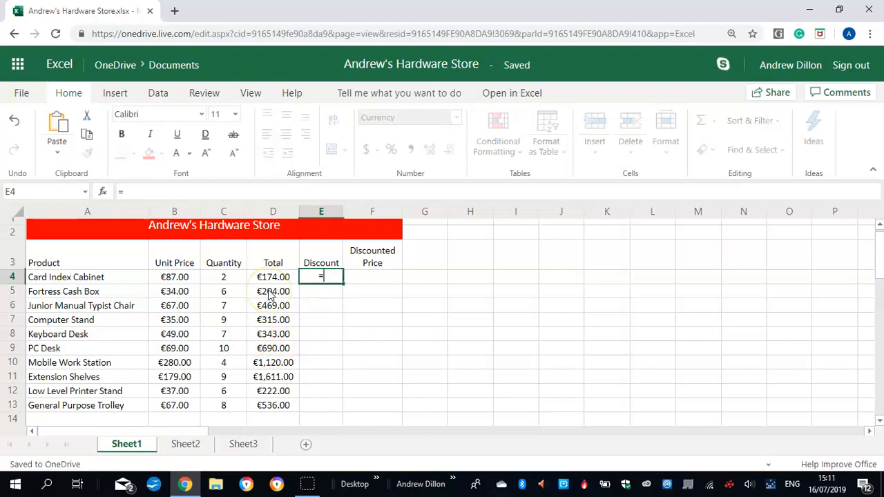
pyautogui.write('if(')
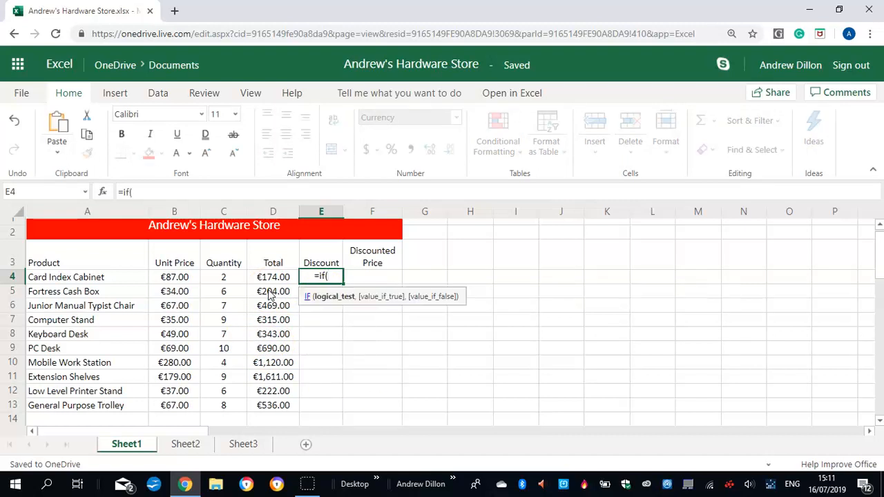
pyautogui.write('d4')
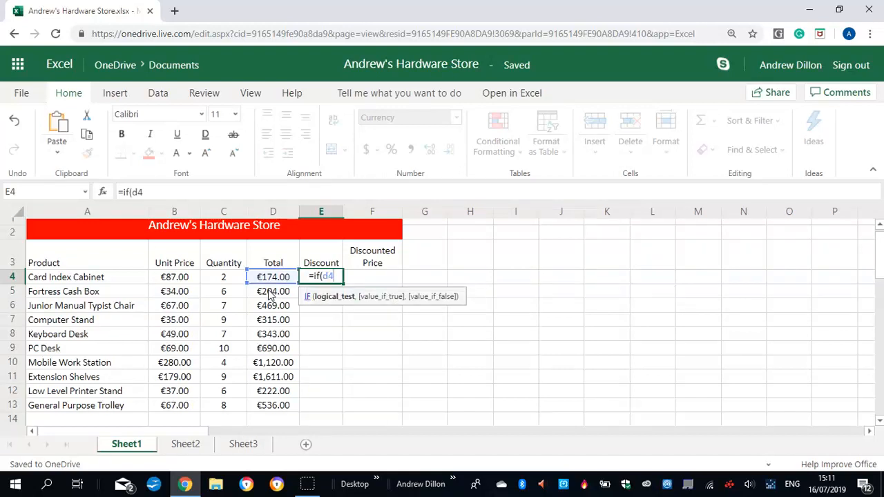
pyautogui.write('>300')
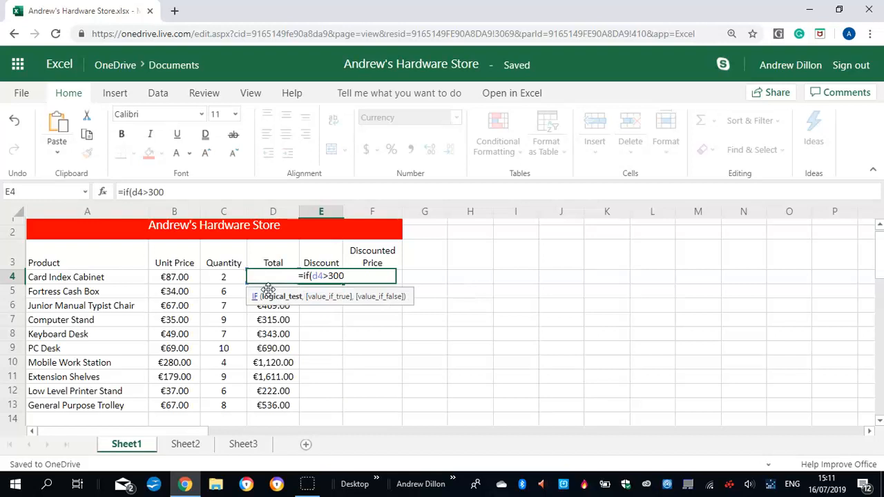
pyautogui.write(',d4*10%')
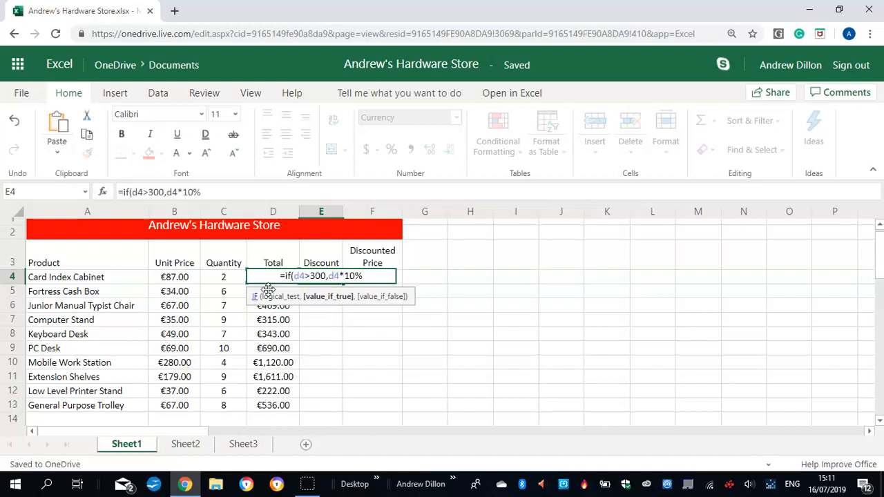
pyautogui.write(',0)')
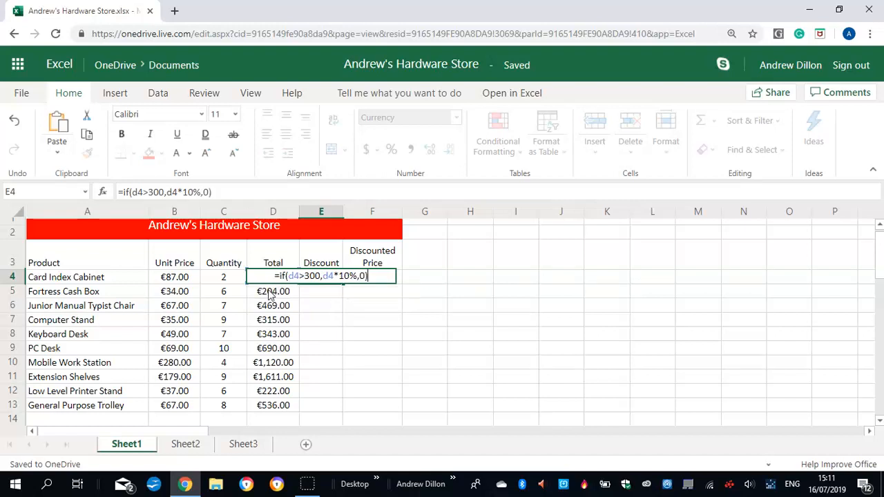
pyautogui.press('Return')
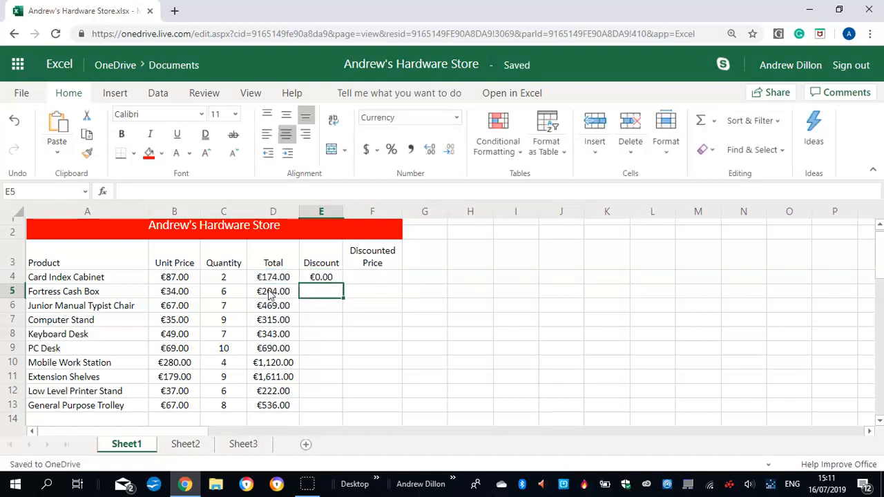
# Copy the discount formula from E4 down through E13 for all remaining products, and select E5 to check its formula
pyautogui.click(328, 276)
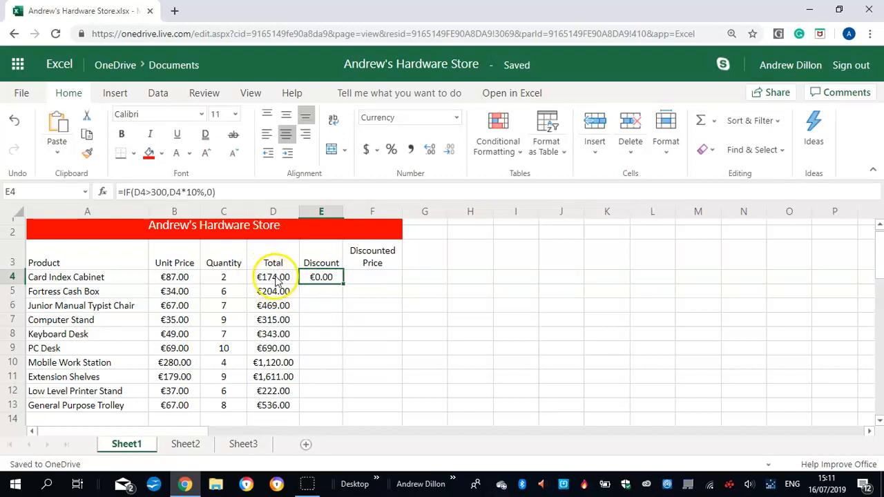
pyautogui.moveTo(342, 281); pyautogui.dragTo(326, 406)
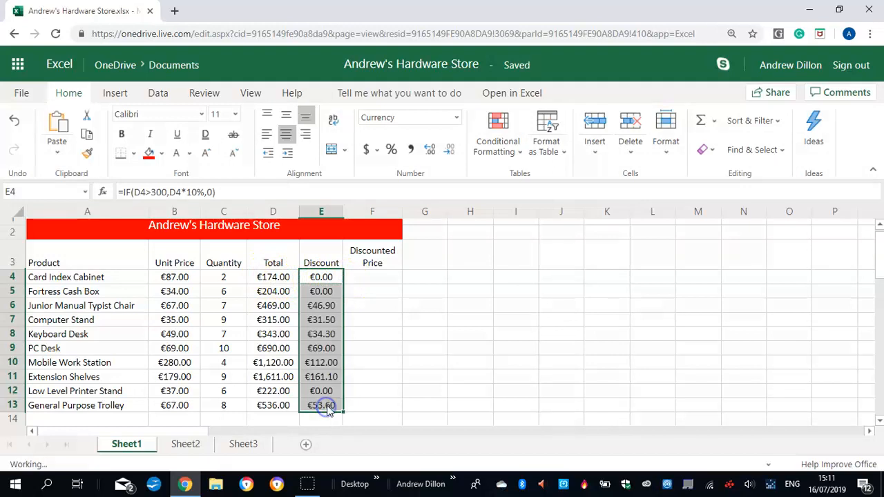
pyautogui.click(325, 292)
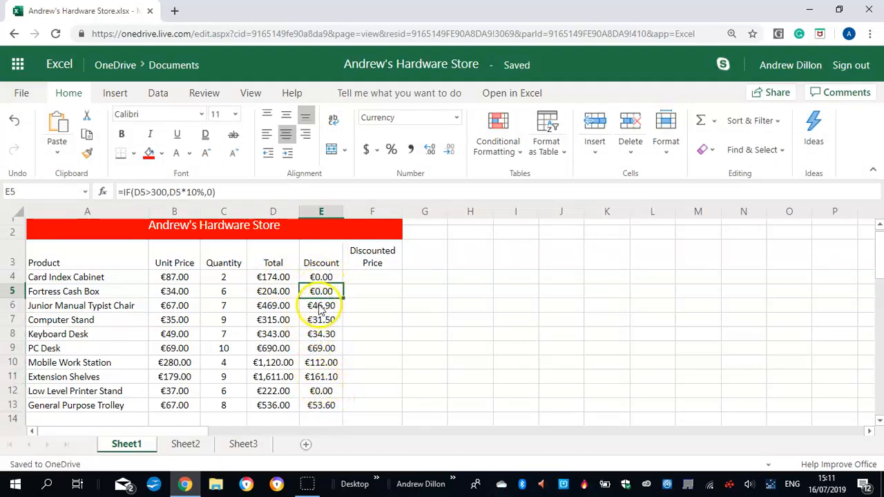
# Calculate the discounted price in F4 with the formula =d4-e4 and copy it down through F13
pyautogui.click(362, 277)
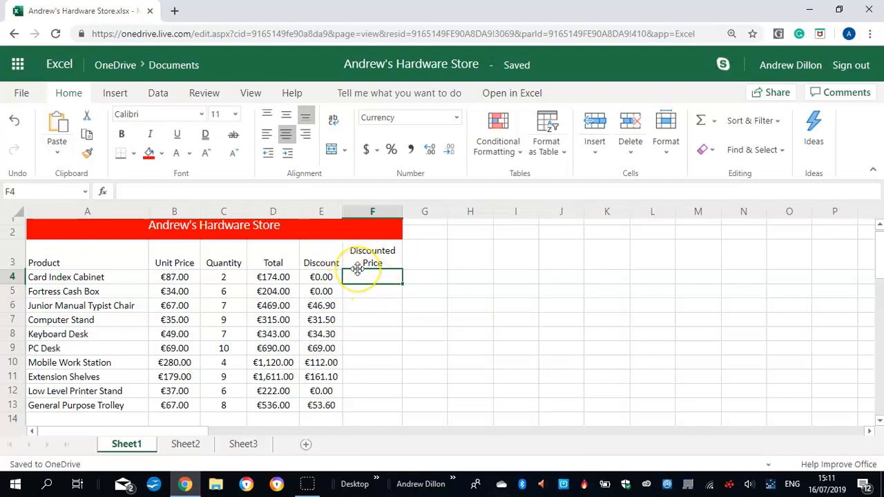
pyautogui.write('=')
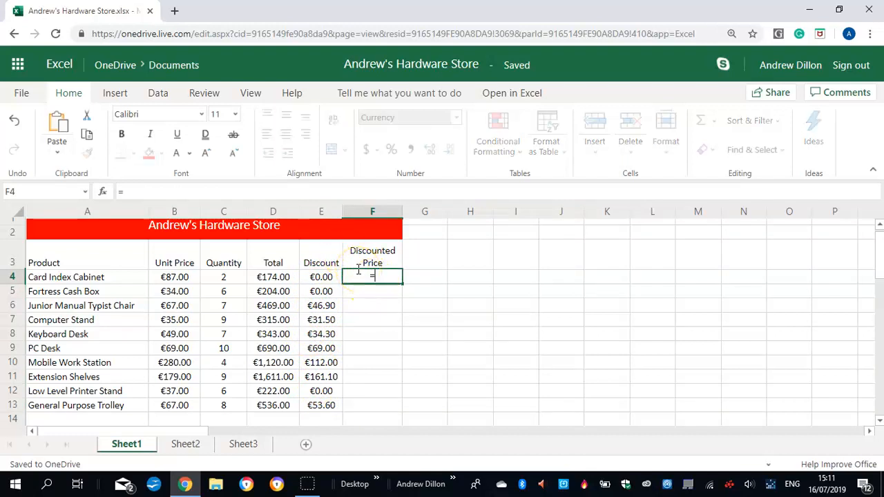
pyautogui.write('d4')
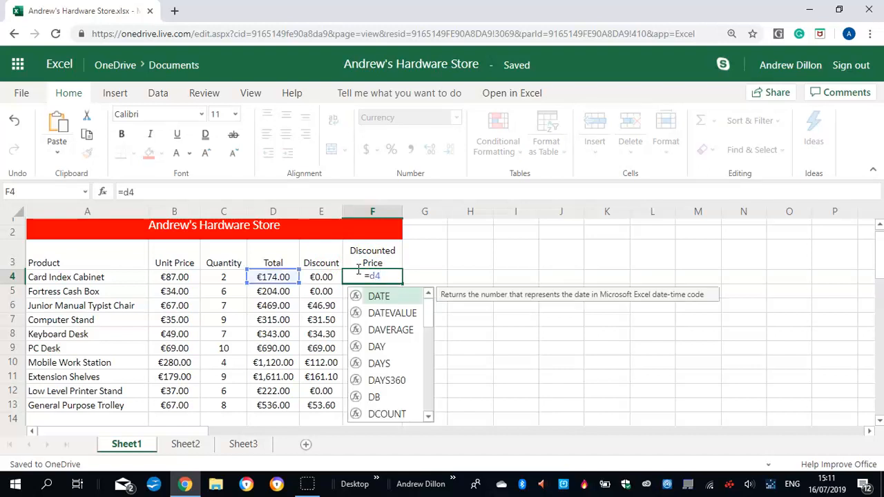
pyautogui.write('-e4')
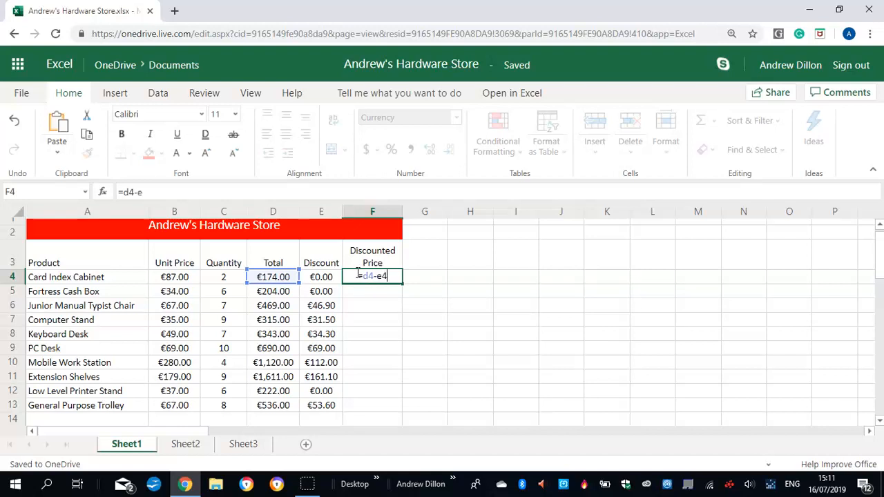
pyautogui.press('Return')
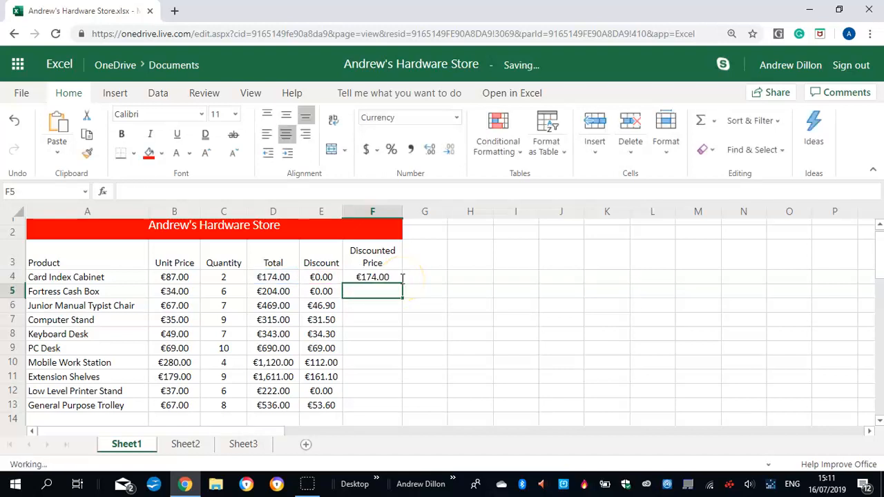
pyautogui.click(387, 278)
pyautogui.moveTo(400, 283); pyautogui.dragTo(380, 404)
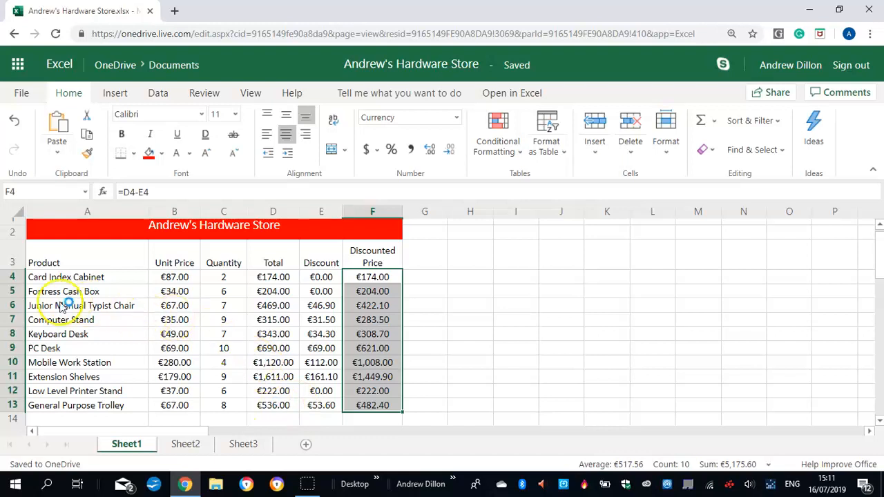
# Apply bottom, left, right and top borders around the product table A3:F13
pyautogui.moveTo(59, 258); pyautogui.dragTo(366, 404)
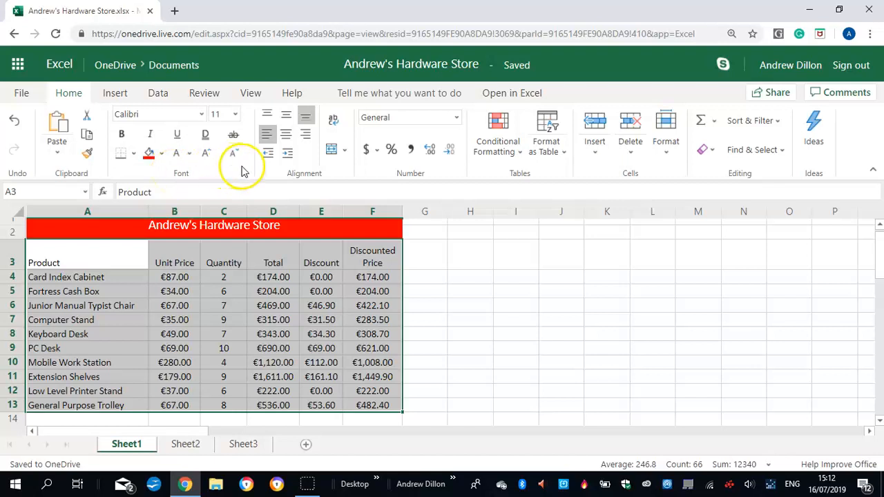
pyautogui.click(135, 156)
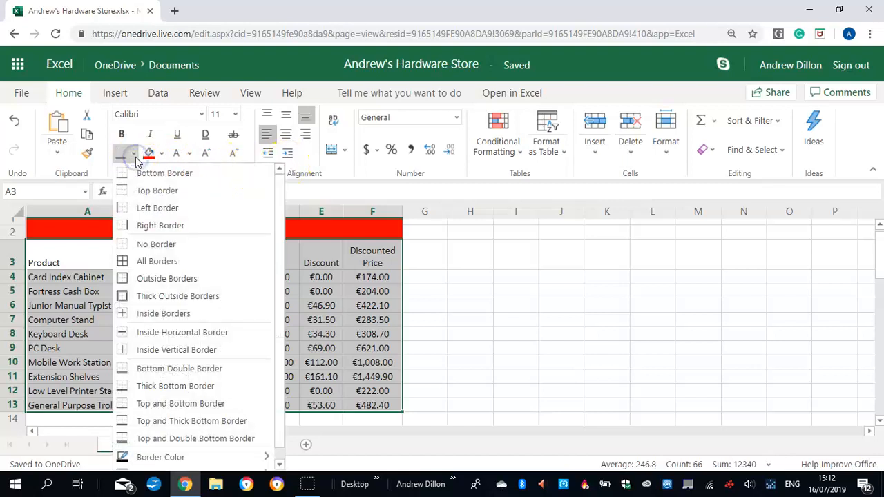
pyautogui.click(139, 207)
pyautogui.click(134, 157)
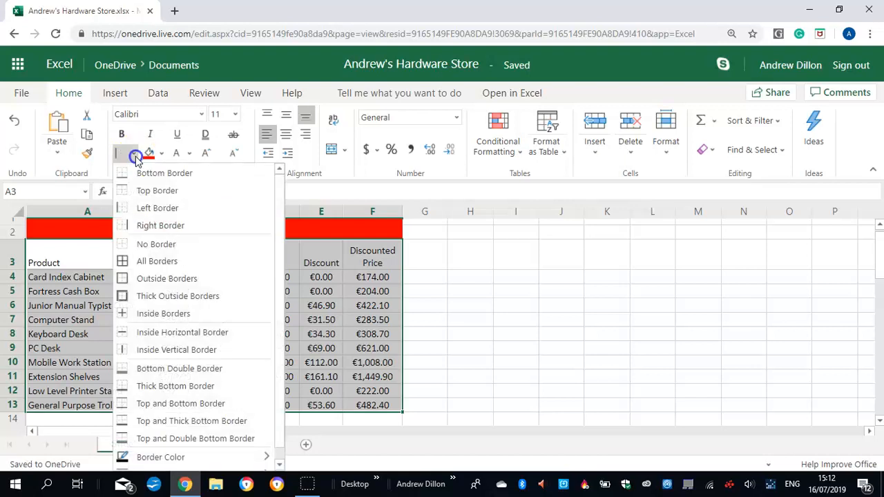
pyautogui.click(161, 225)
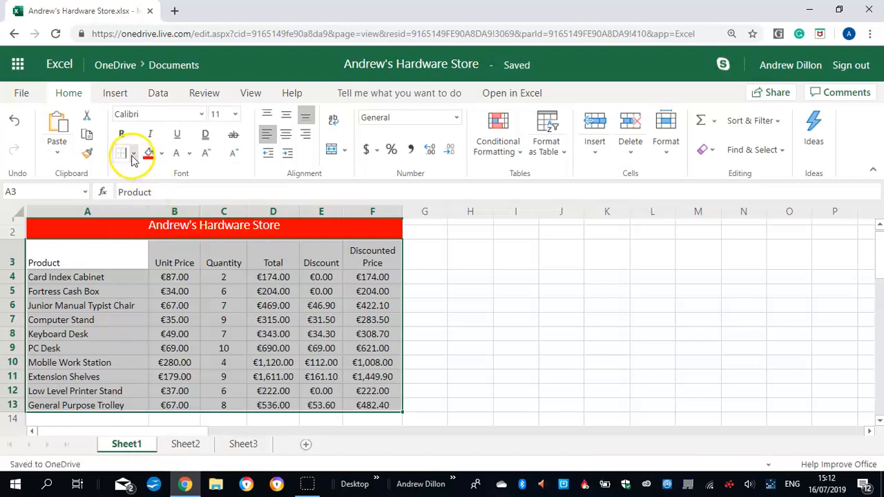
pyautogui.click(133, 156)
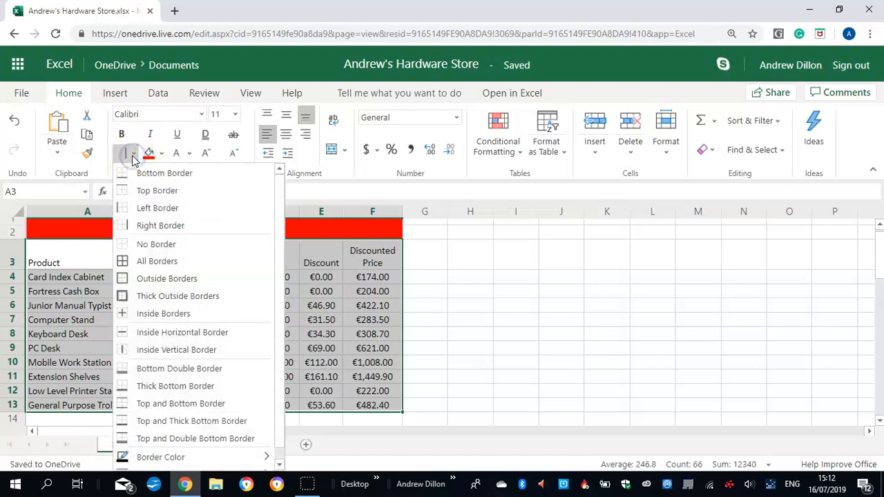
pyautogui.click(165, 190)
pyautogui.moveTo(70, 290); pyautogui.dragTo(74, 304)
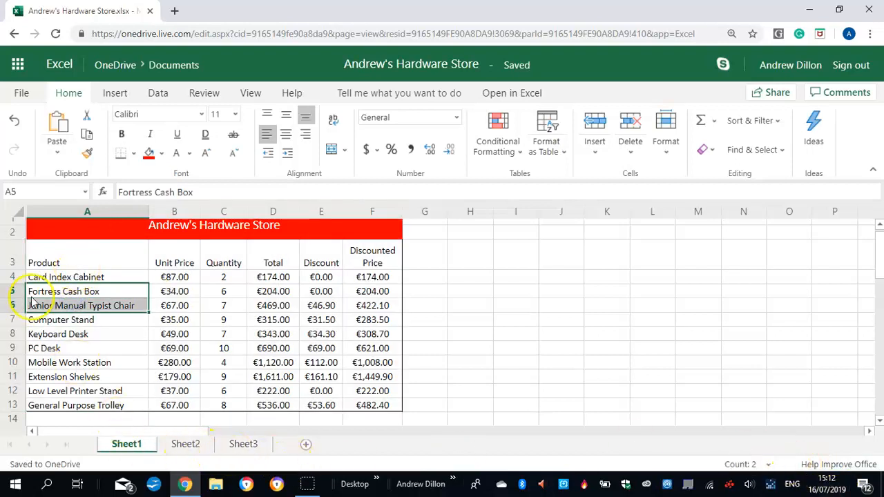
# Fill the product table A3:F13 with the standard red colour
pyautogui.moveTo(43, 263); pyautogui.dragTo(375, 407)
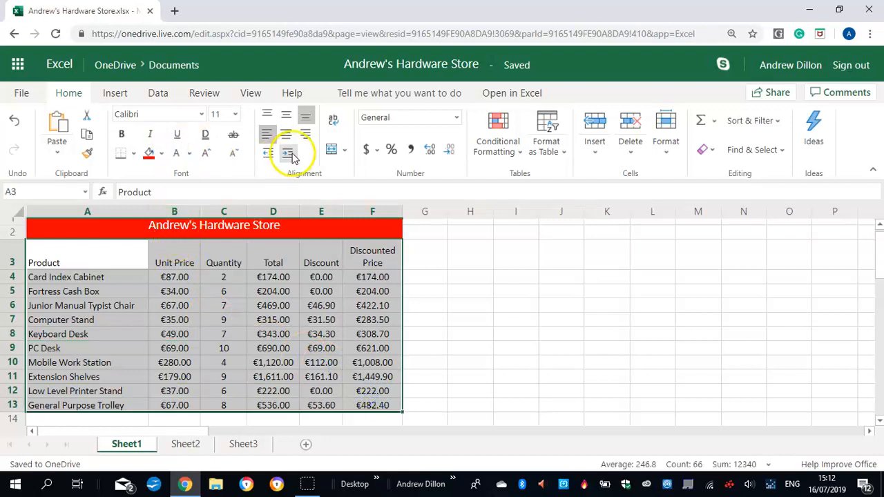
pyautogui.click(163, 155)
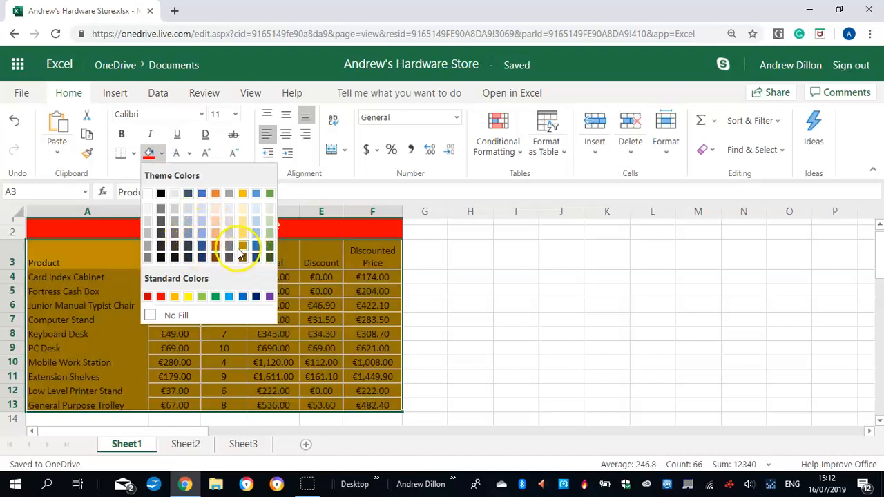
pyautogui.click(161, 297)
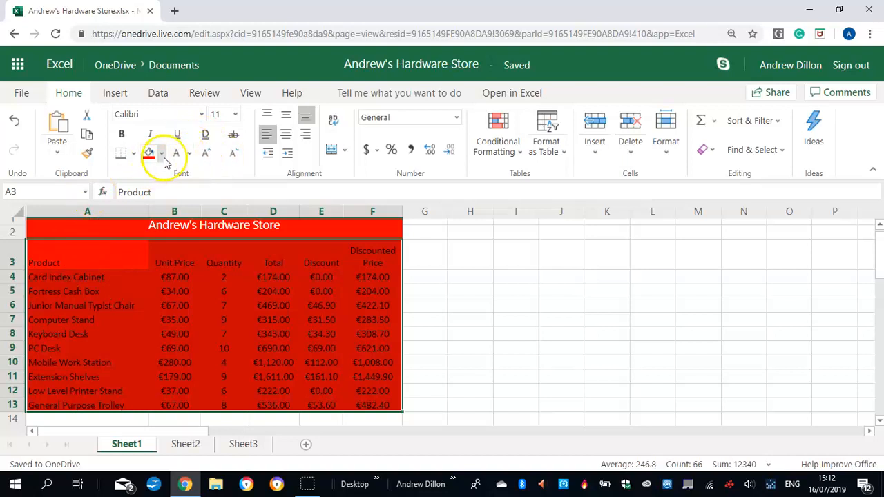
# Set the font colour of the product table A3:F13 to Gold, Accent 4, Darker 25%, and deselect the range
pyautogui.moveTo(78, 262); pyautogui.dragTo(379, 406)
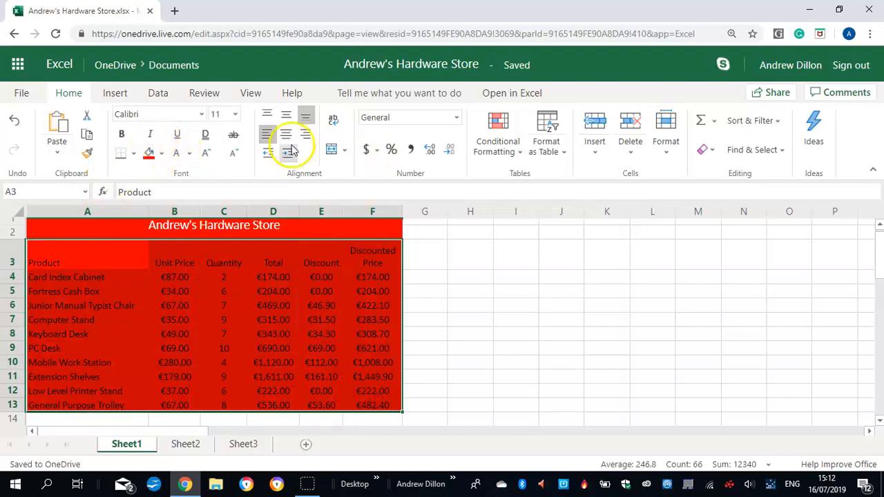
pyautogui.click(191, 154)
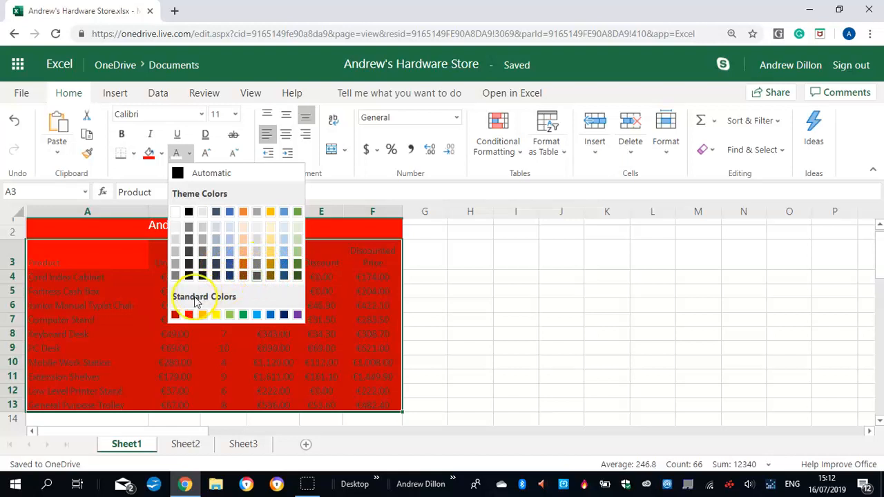
pyautogui.click(271, 269)
pyautogui.click(121, 277)
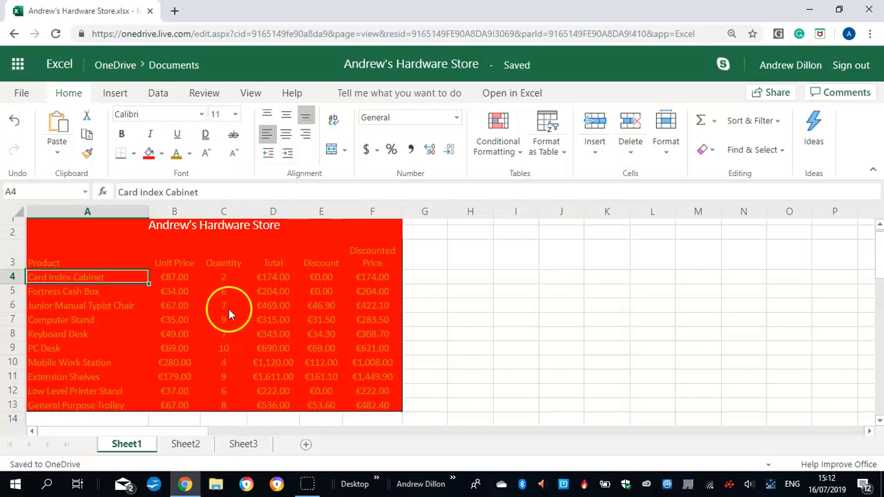
pyautogui.click(319, 319)
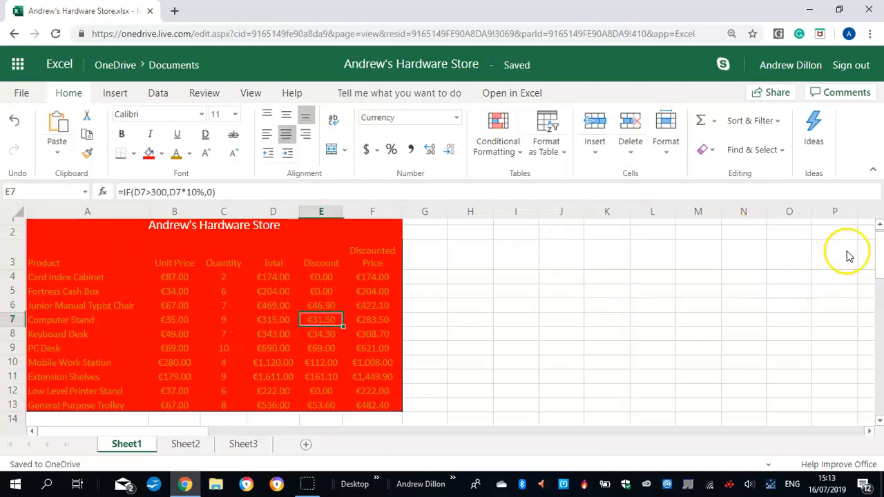
pyautogui.scroll(1, 876, 256)
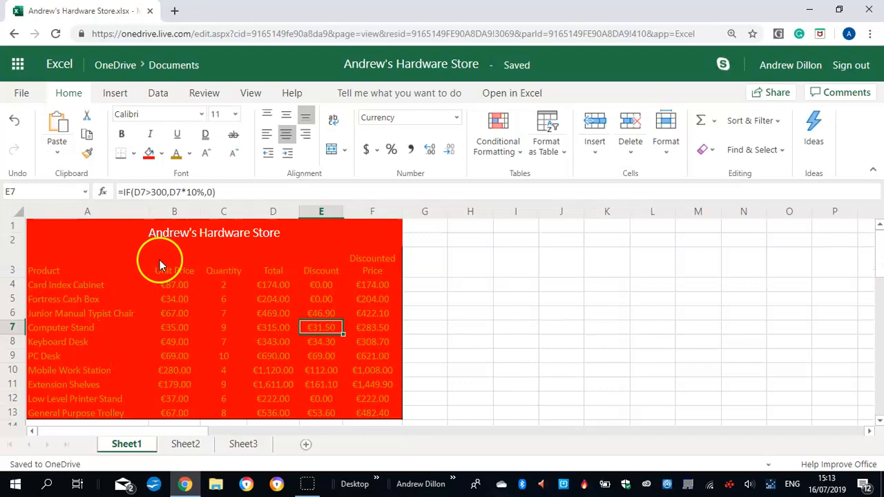
pyautogui.click(184, 238)
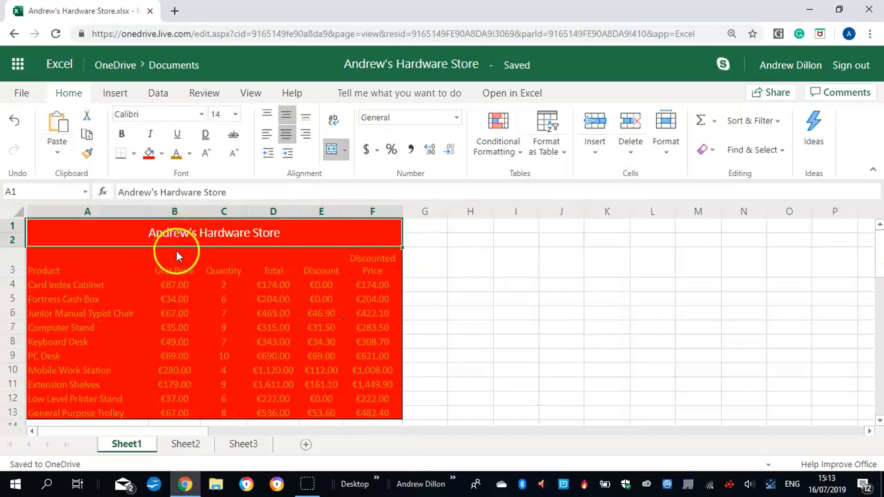
pyautogui.click(456, 240)
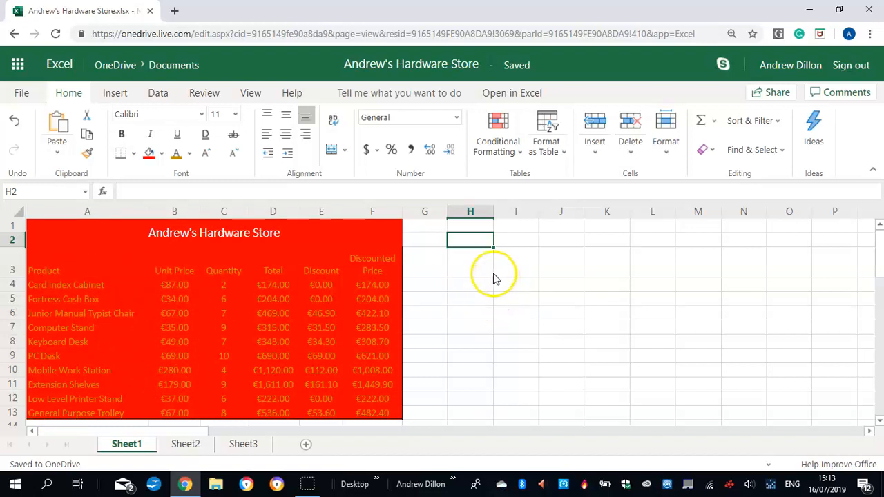
# Insert a 2-D pie chart of the products and unit prices in A3:B13 and place it beside the table, starting around column H
pyautogui.moveTo(37, 269); pyautogui.dragTo(169, 413)
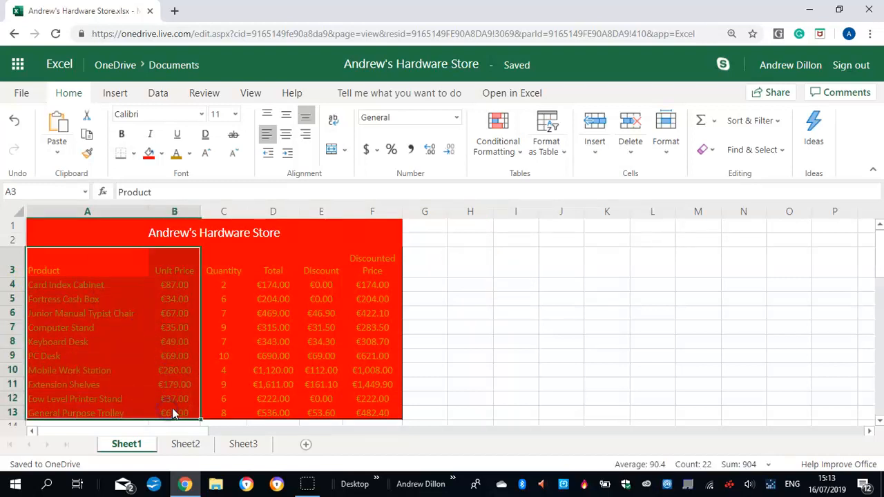
pyautogui.click(115, 94)
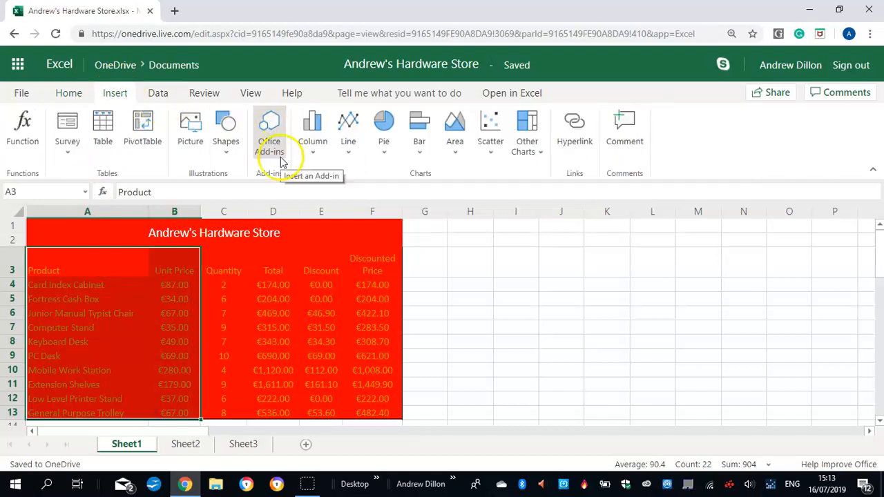
pyautogui.click(384, 156)
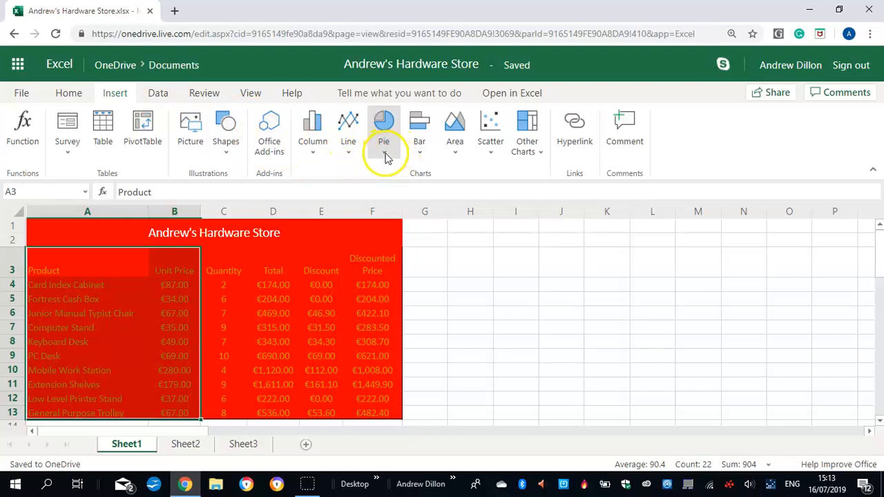
pyautogui.click(385, 153)
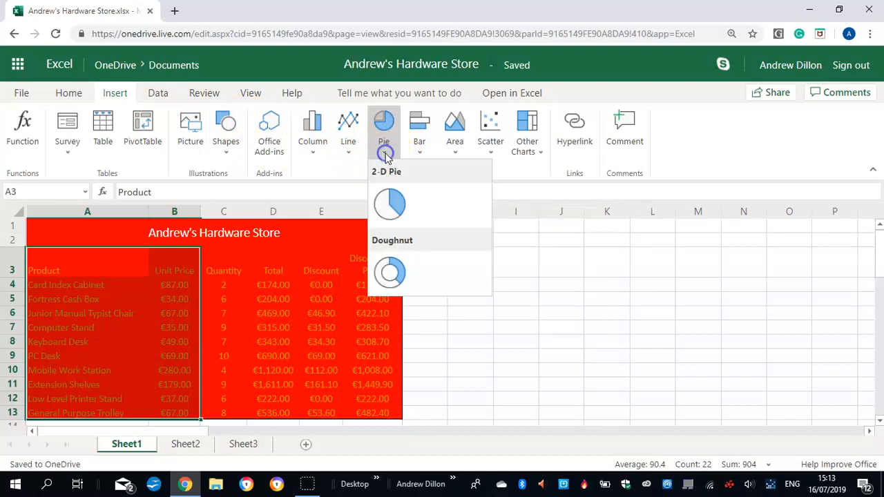
pyautogui.click(393, 205)
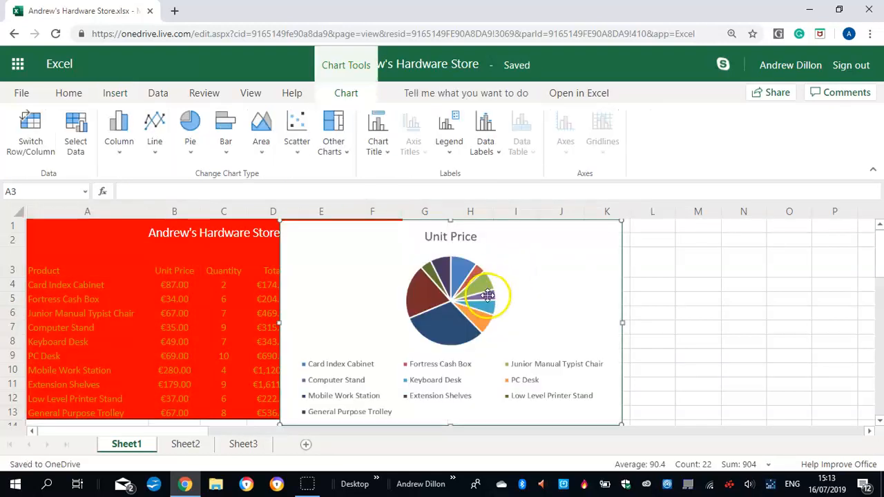
pyautogui.moveTo(616, 286); pyautogui.dragTo(771, 299)
# Try to edit the pie chart's title directly on the chart, with the title set to display above the chart
pyautogui.click(633, 257)
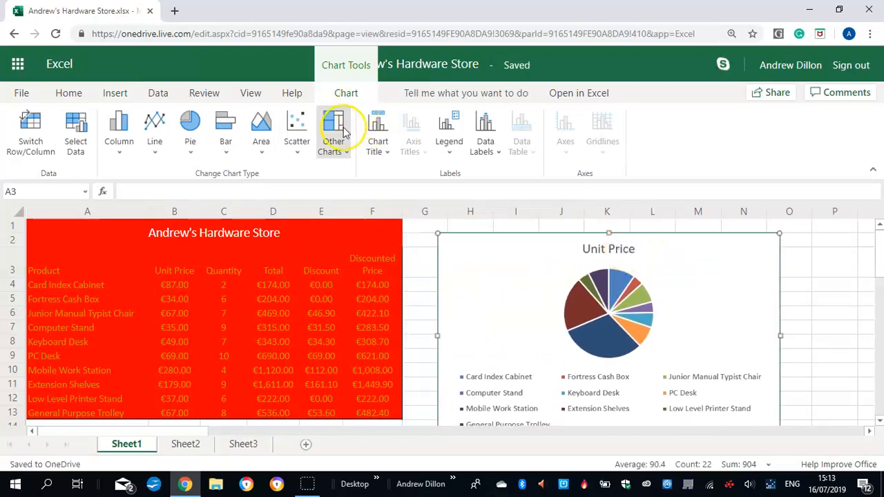
pyautogui.click(381, 150)
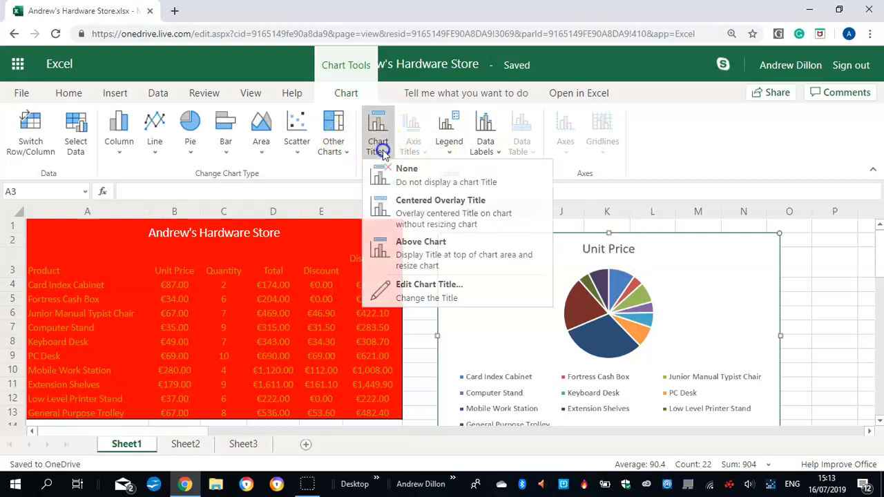
pyautogui.click(421, 252)
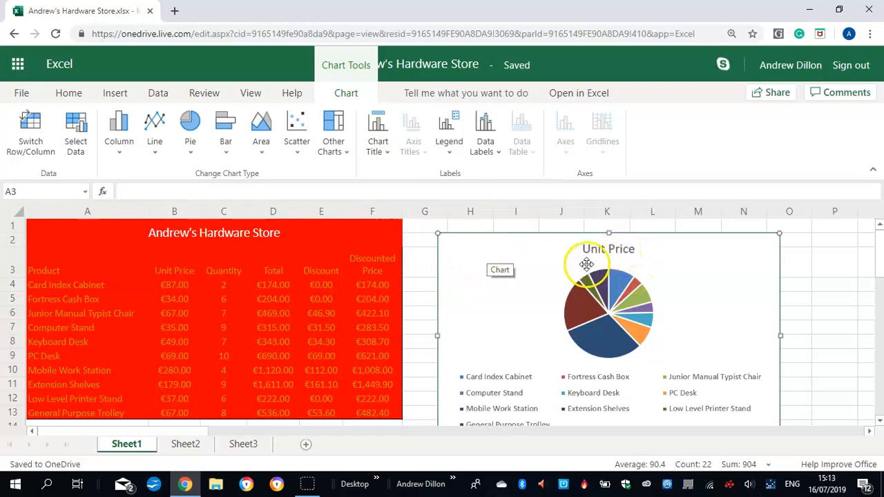
pyautogui.click(616, 248)
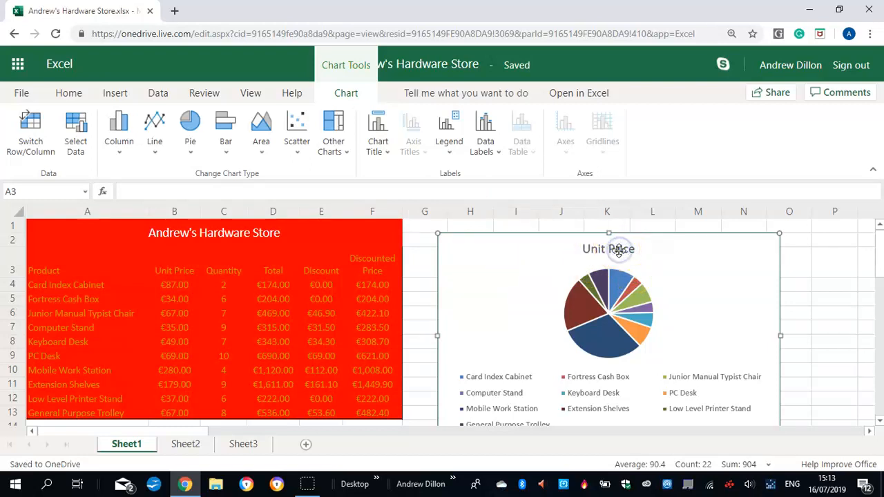
pyautogui.click(632, 258)
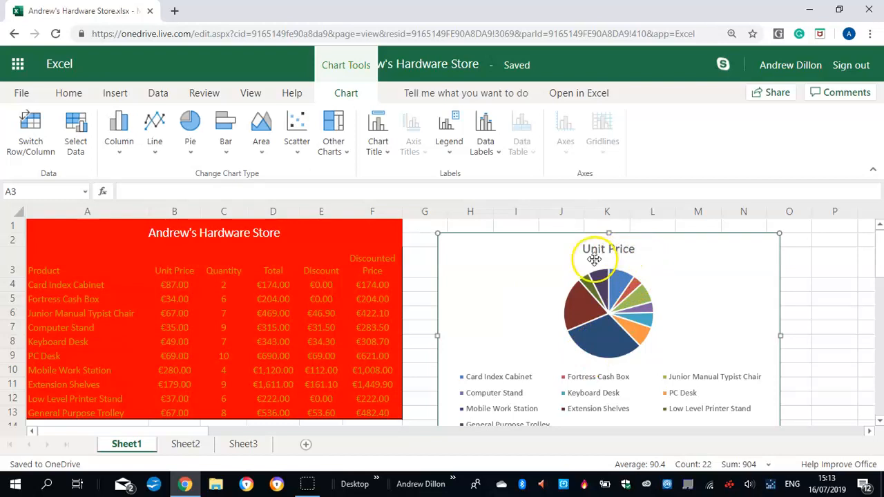
# Remove the pie chart's existing title and add a new one above the chart reading "Andrew's Hardware Store Unit Price Chart"
pyautogui.click(376, 143)
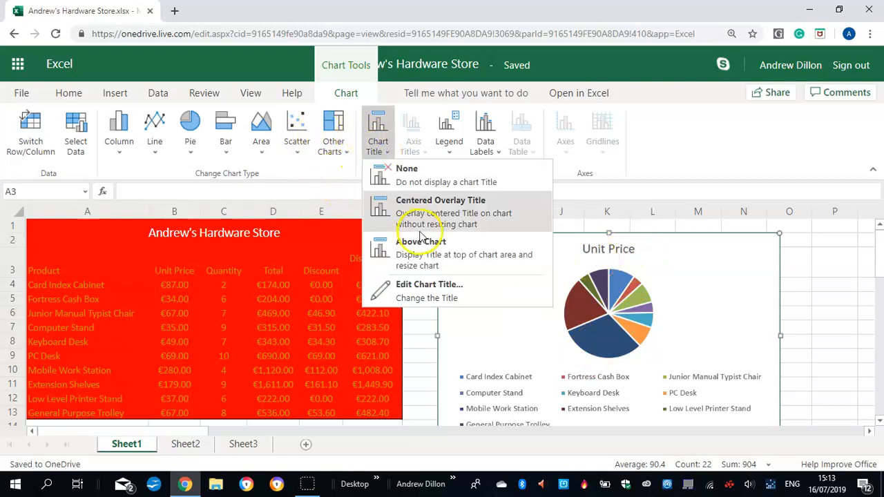
pyautogui.click(406, 181)
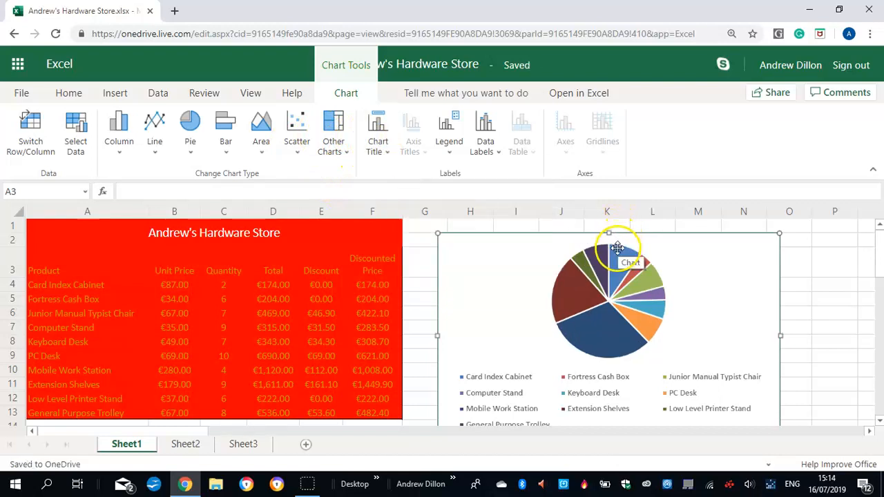
pyautogui.click(377, 153)
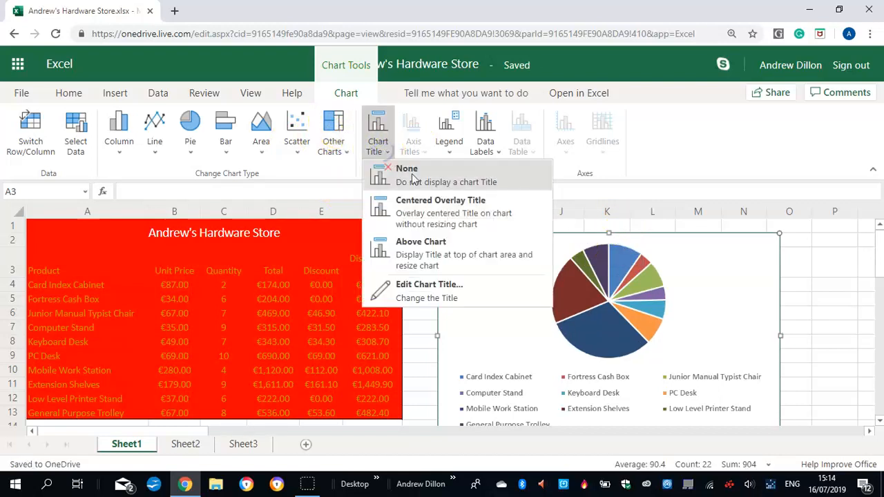
pyautogui.click(422, 254)
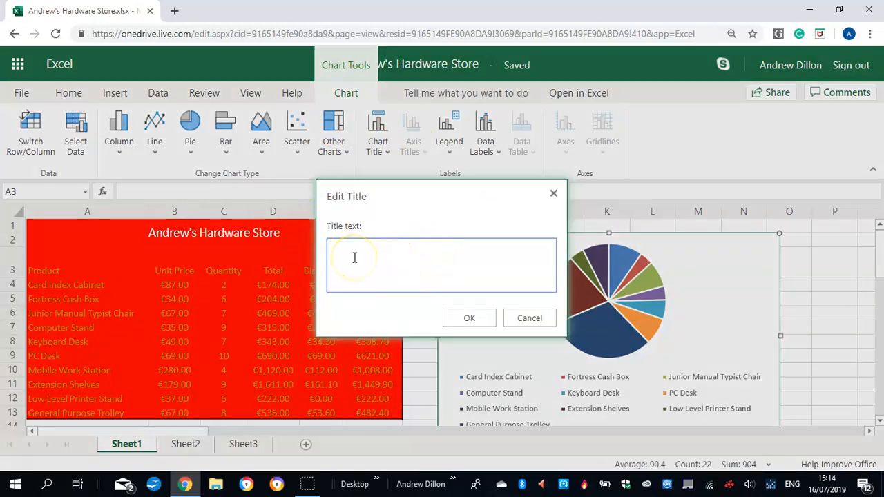
pyautogui.press('capslock')
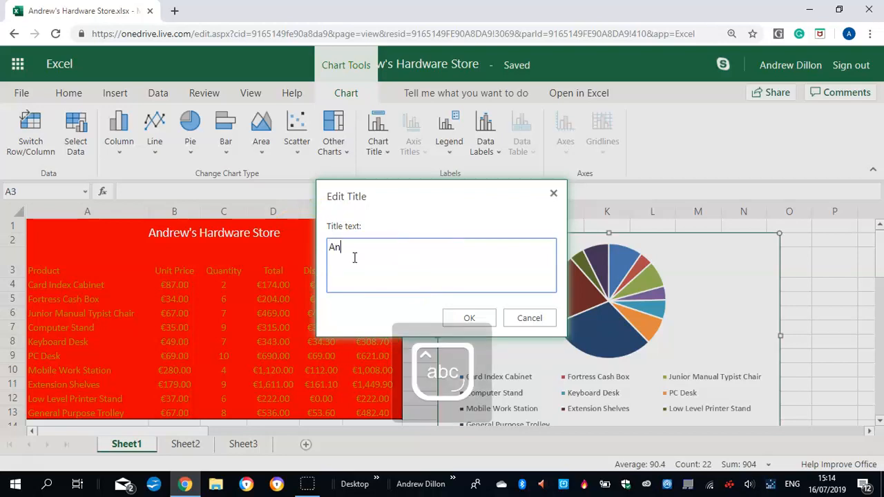
pyautogui.write("Andrew's")
pyautogui.press('capslock')
pyautogui.press('BackSpace')
pyautogui.press('BackSpace')
pyautogui.press('BackSpace')
pyautogui.press('BackSpace')
pyautogui.press('BackSpace')
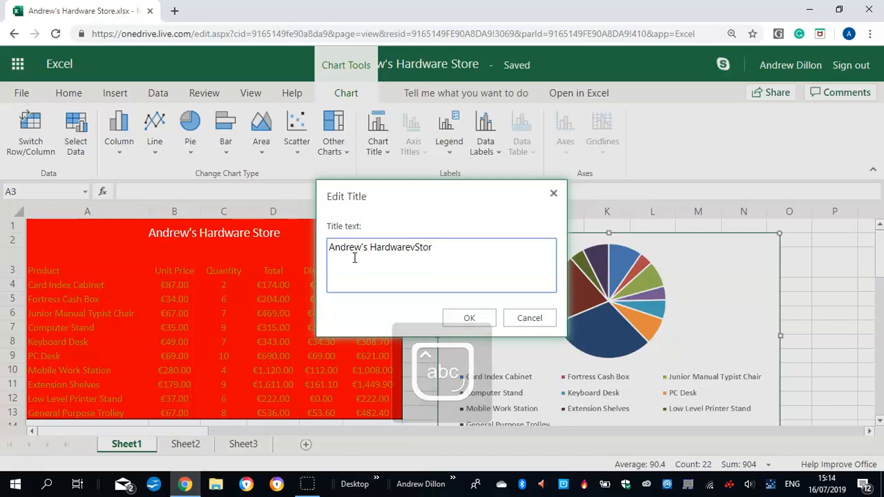
pyautogui.press('capslock')
pyautogui.write('S')
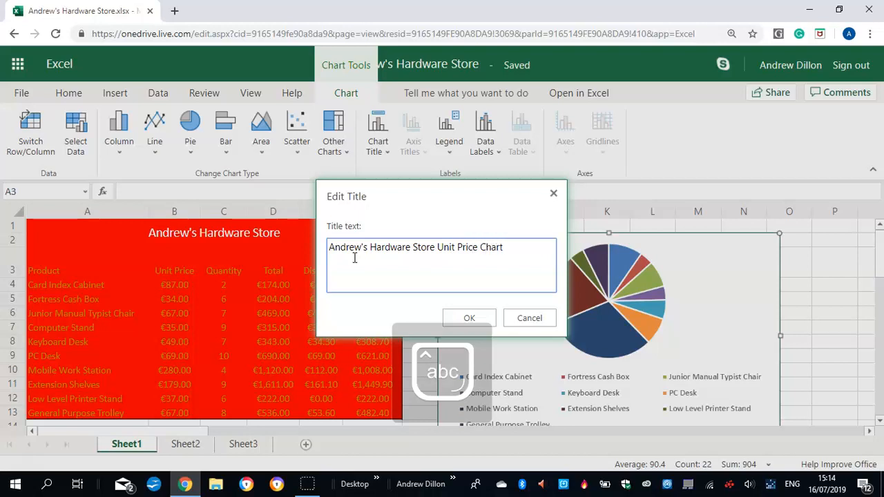
pyautogui.click(467, 317)
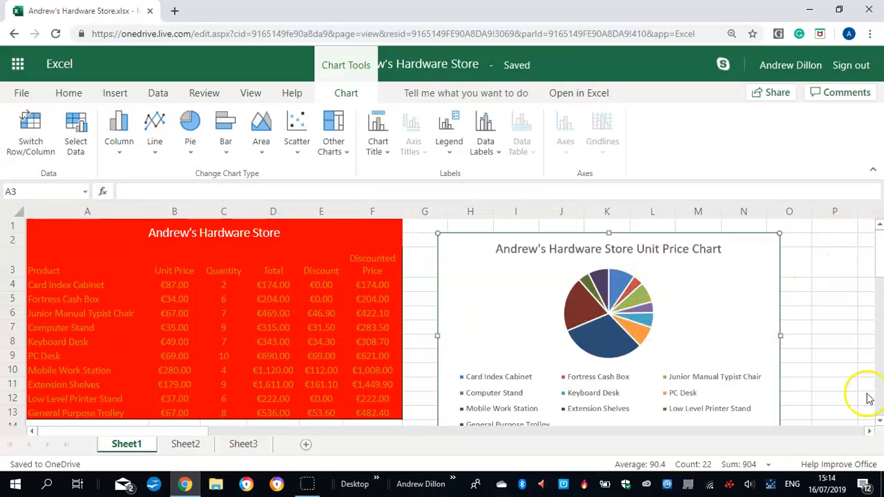
# Make the pie chart slightly taller by extending its lower edge, and add data labels with Best Fit positioning
pyautogui.moveTo(879, 247); pyautogui.dragTo(881, 256)
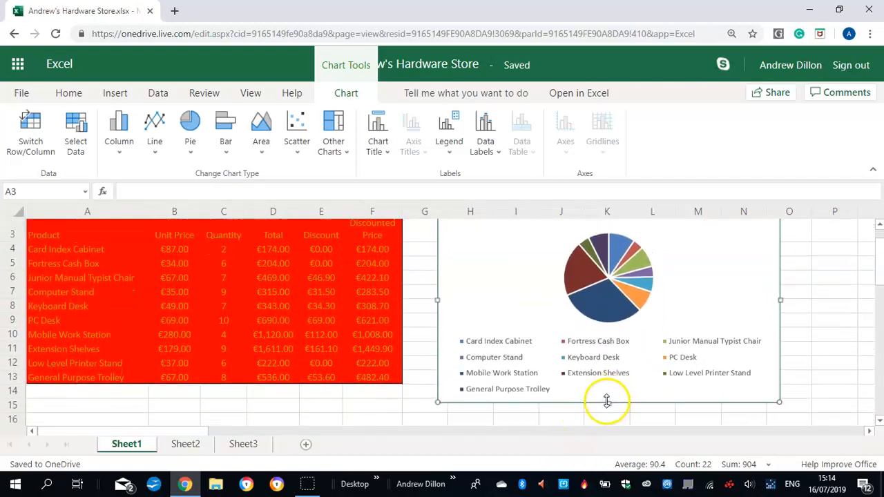
pyautogui.moveTo(609, 404); pyautogui.dragTo(612, 409)
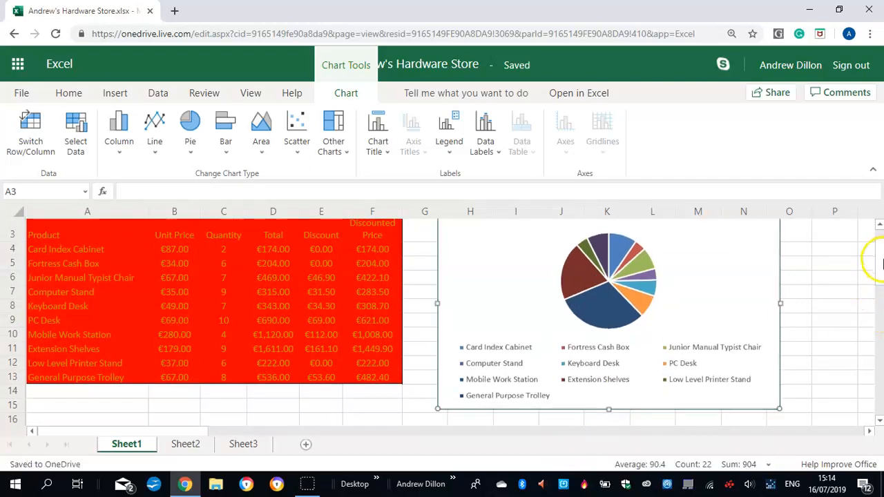
pyautogui.scroll(2, 881, 254)
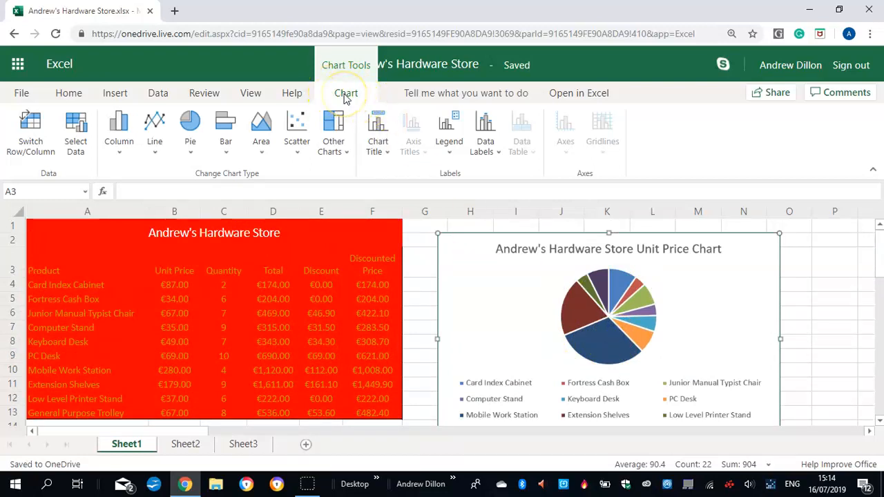
pyautogui.click(495, 153)
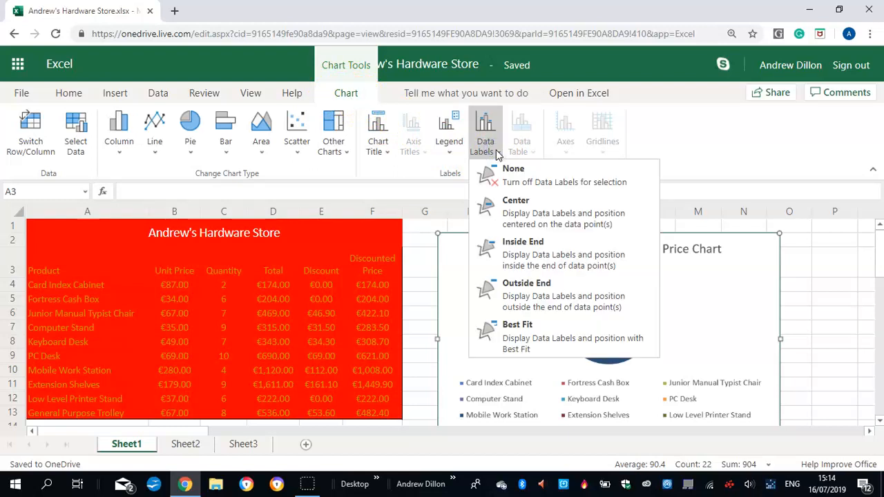
pyautogui.click(520, 333)
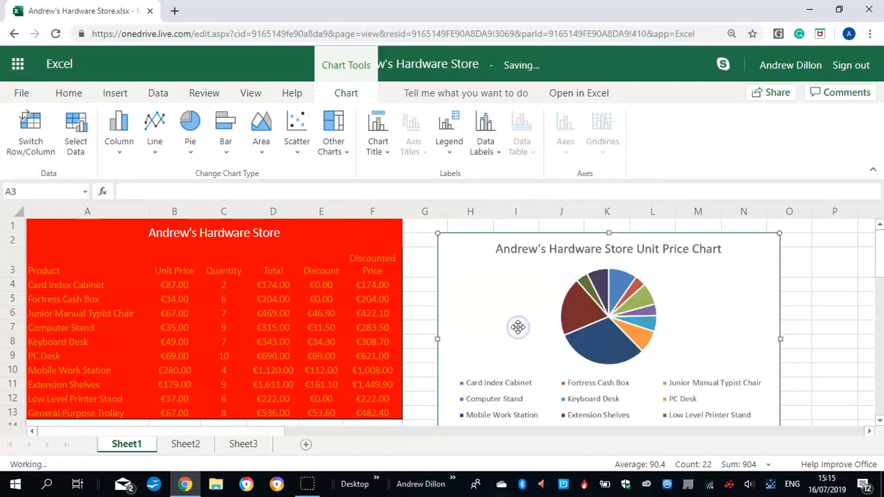